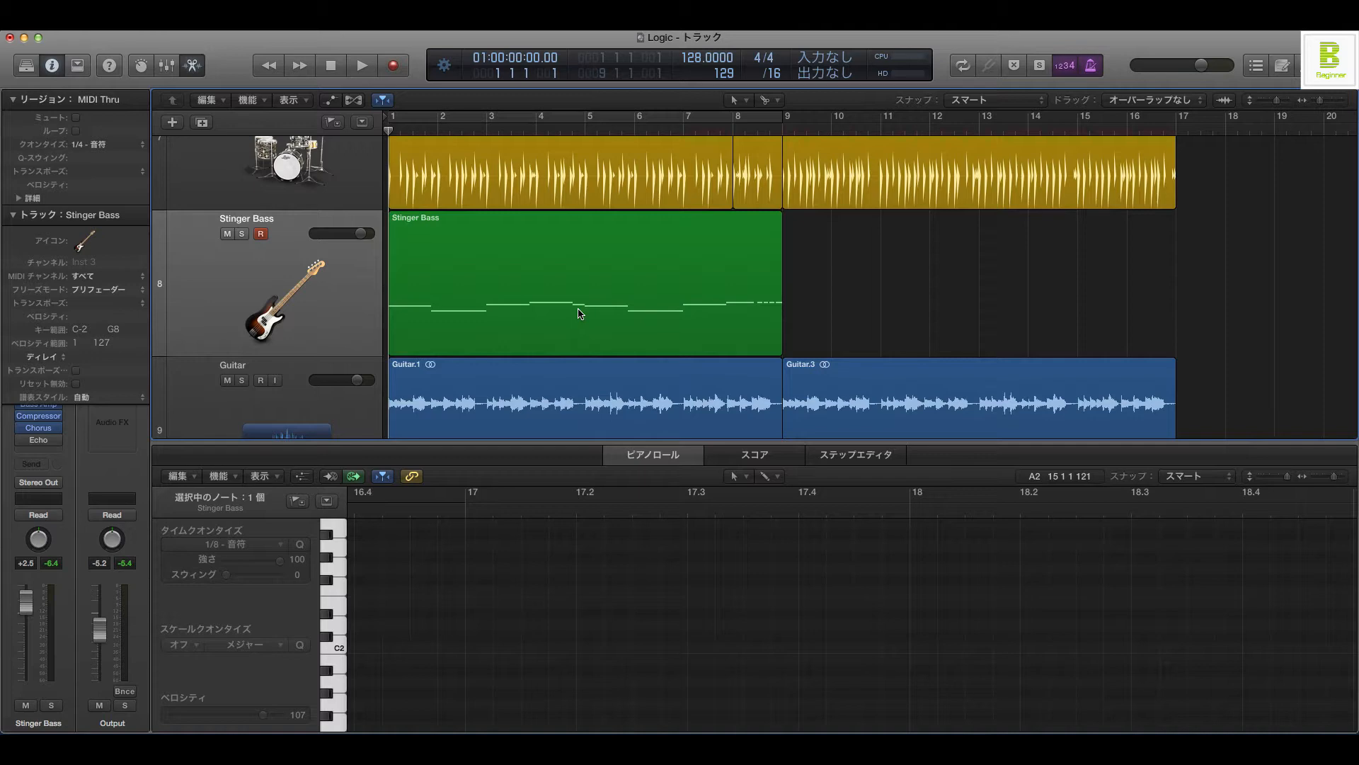
Step: Move the existing Stinger Bass region to bar 17 and record a four-bar eighth-note bass line from bar 1
drag(557, 313, 1293, 301)
click(476, 226)
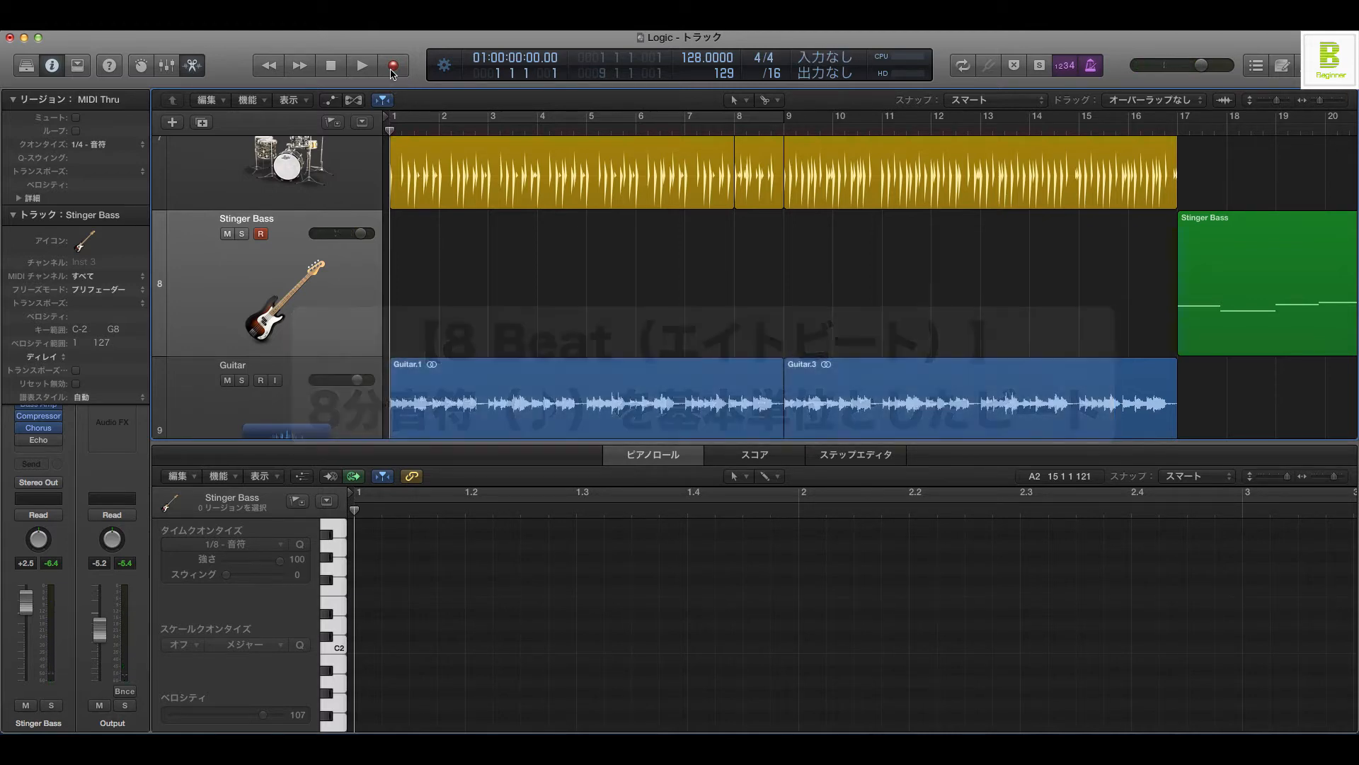
click(401, 68)
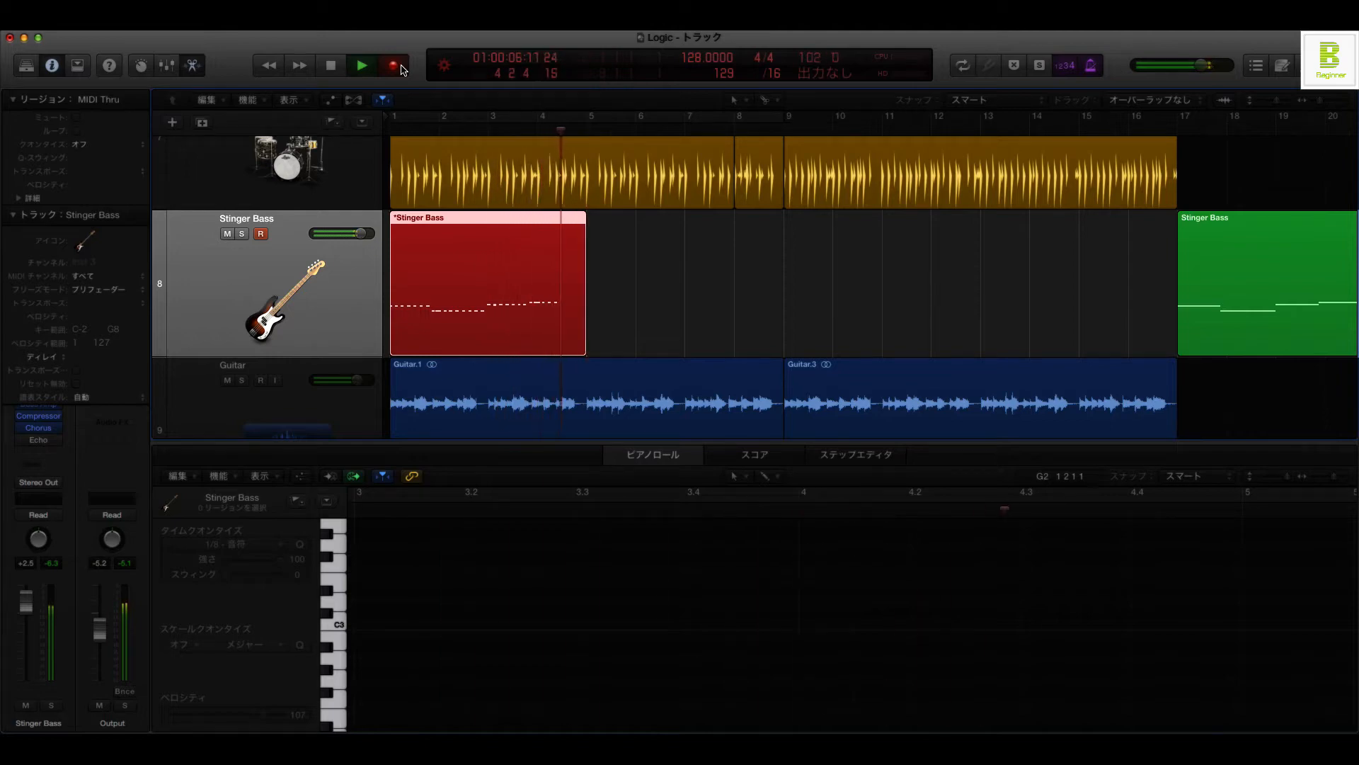
key(space)
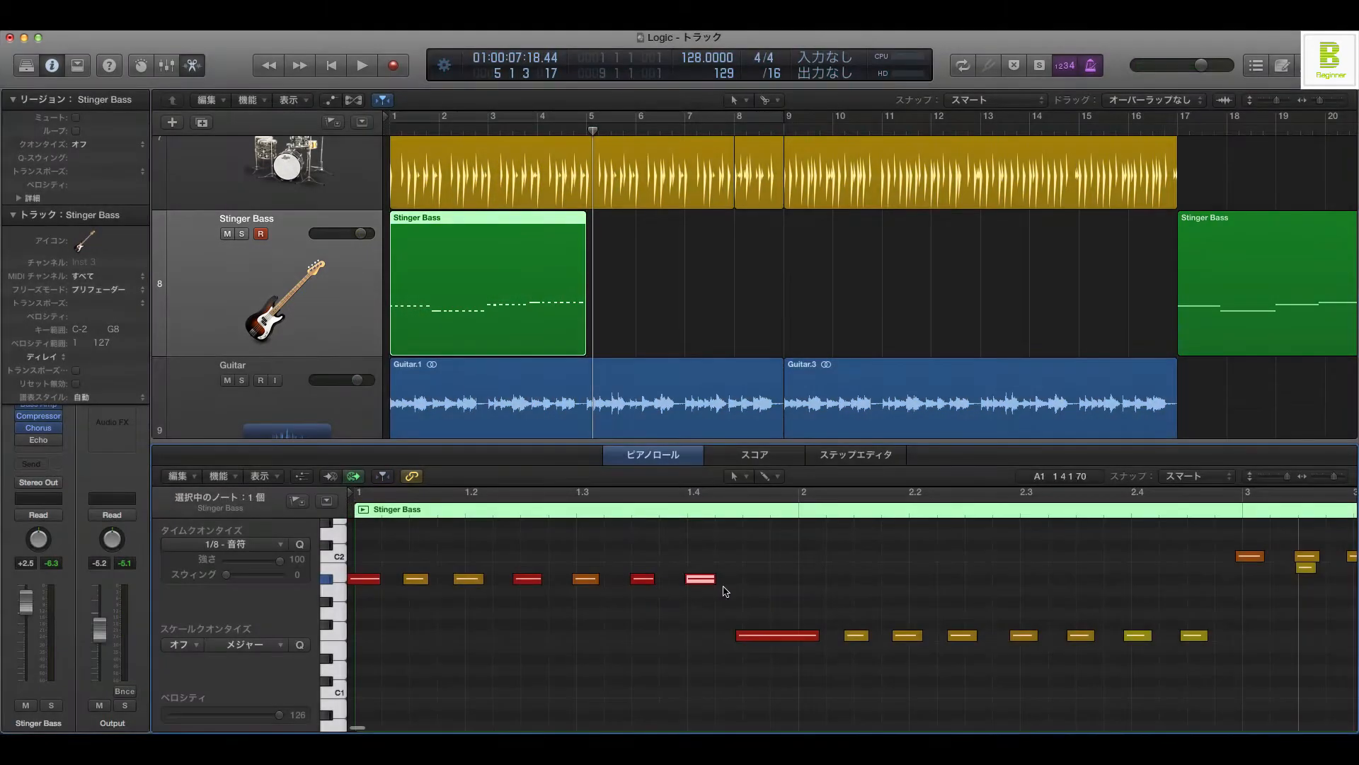
Step: Delete the stray B1 note just below the second C2 note of bar 3 in the new bass region
scroll(941, 592, right, 10)
scroll(871, 592, up, 3)
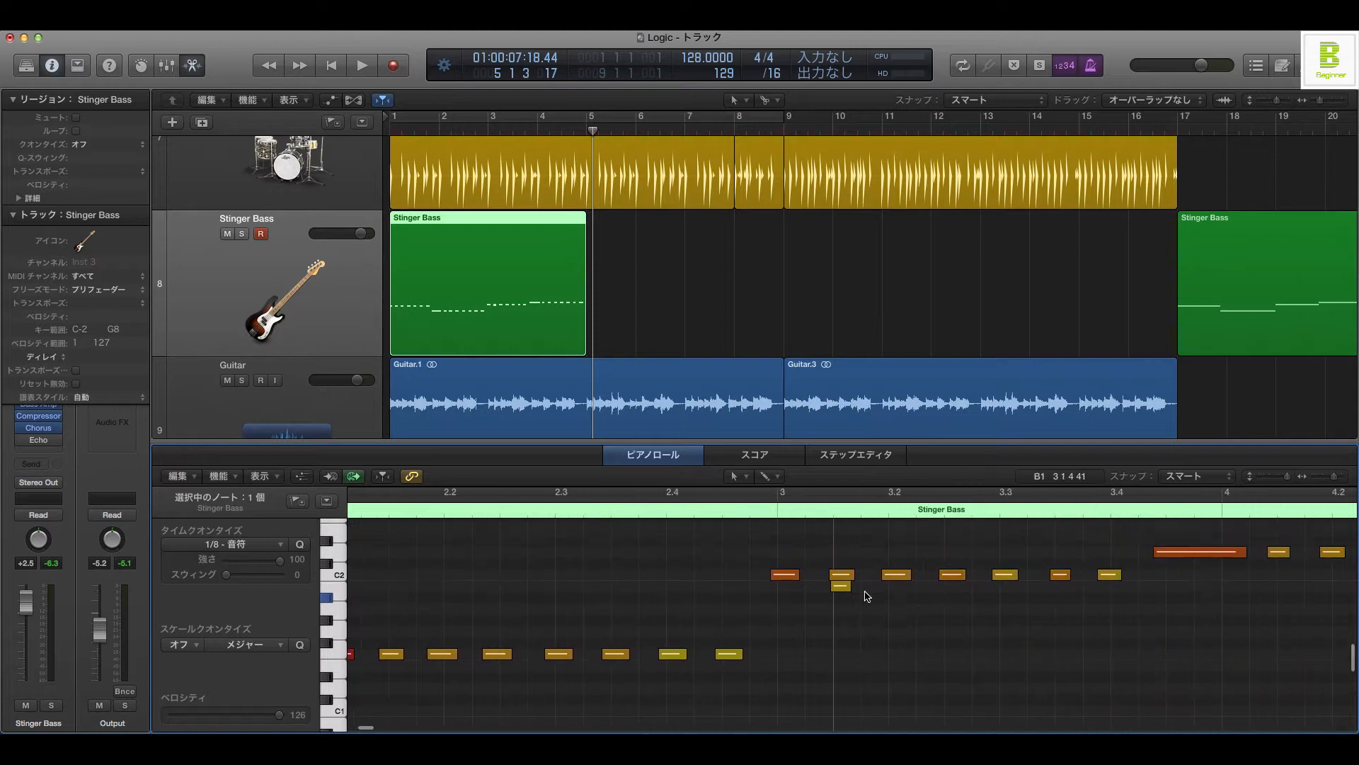
scroll(1198, 616, right, 6)
scroll(1152, 621, left, 8)
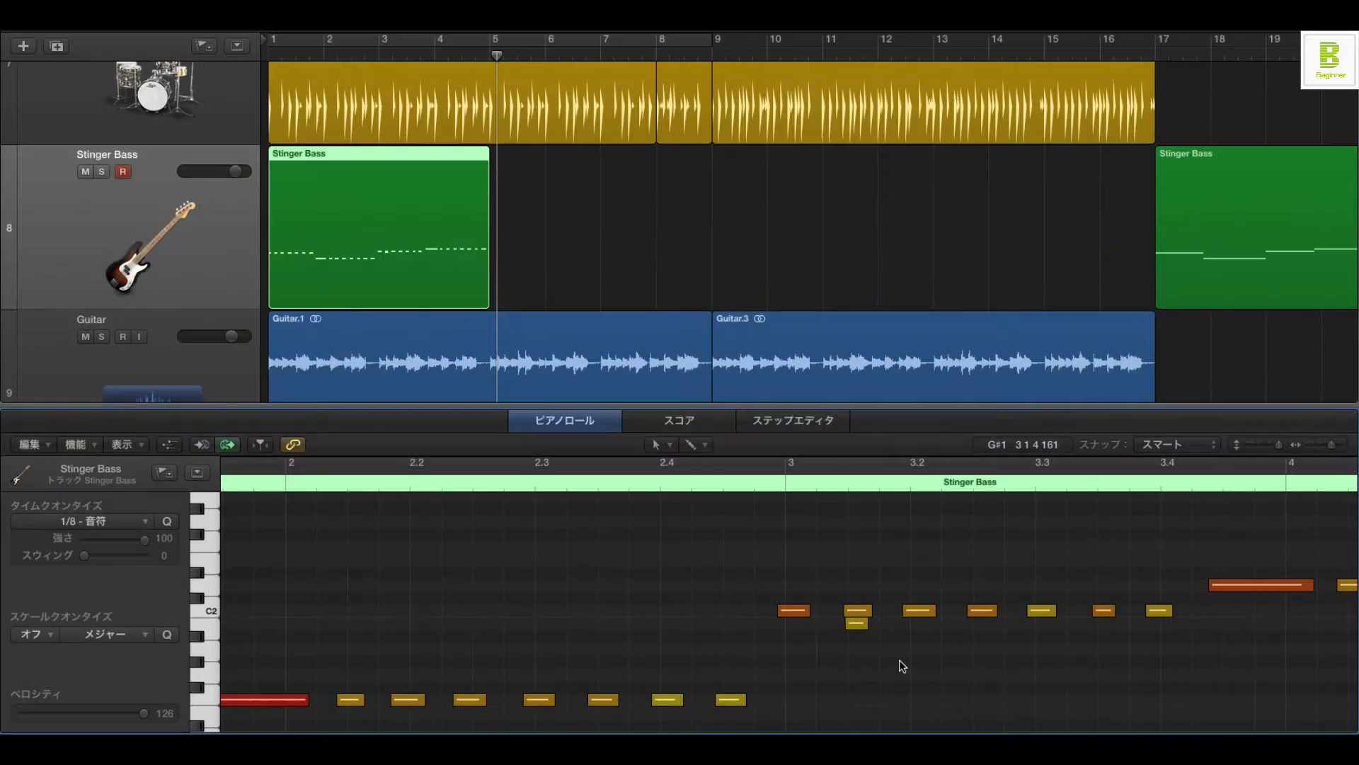
click(949, 658)
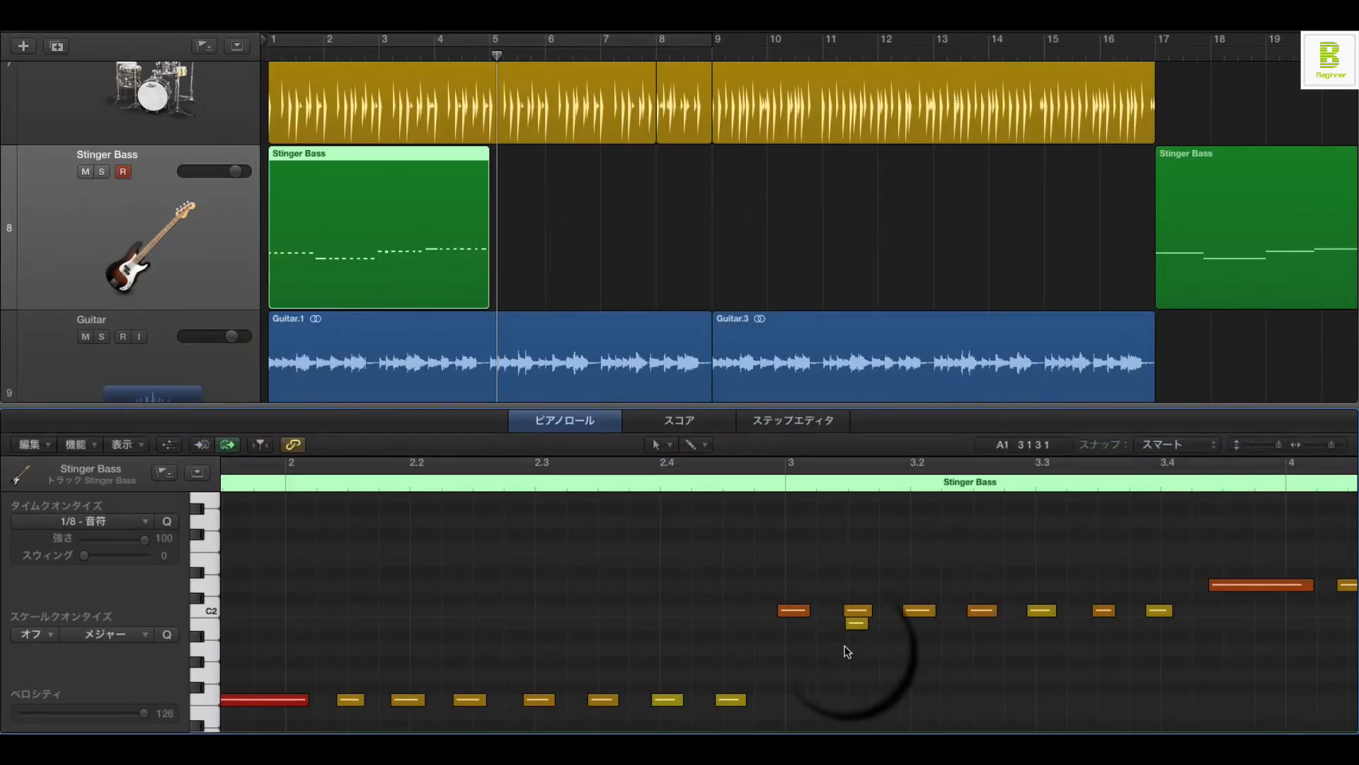
click(855, 624)
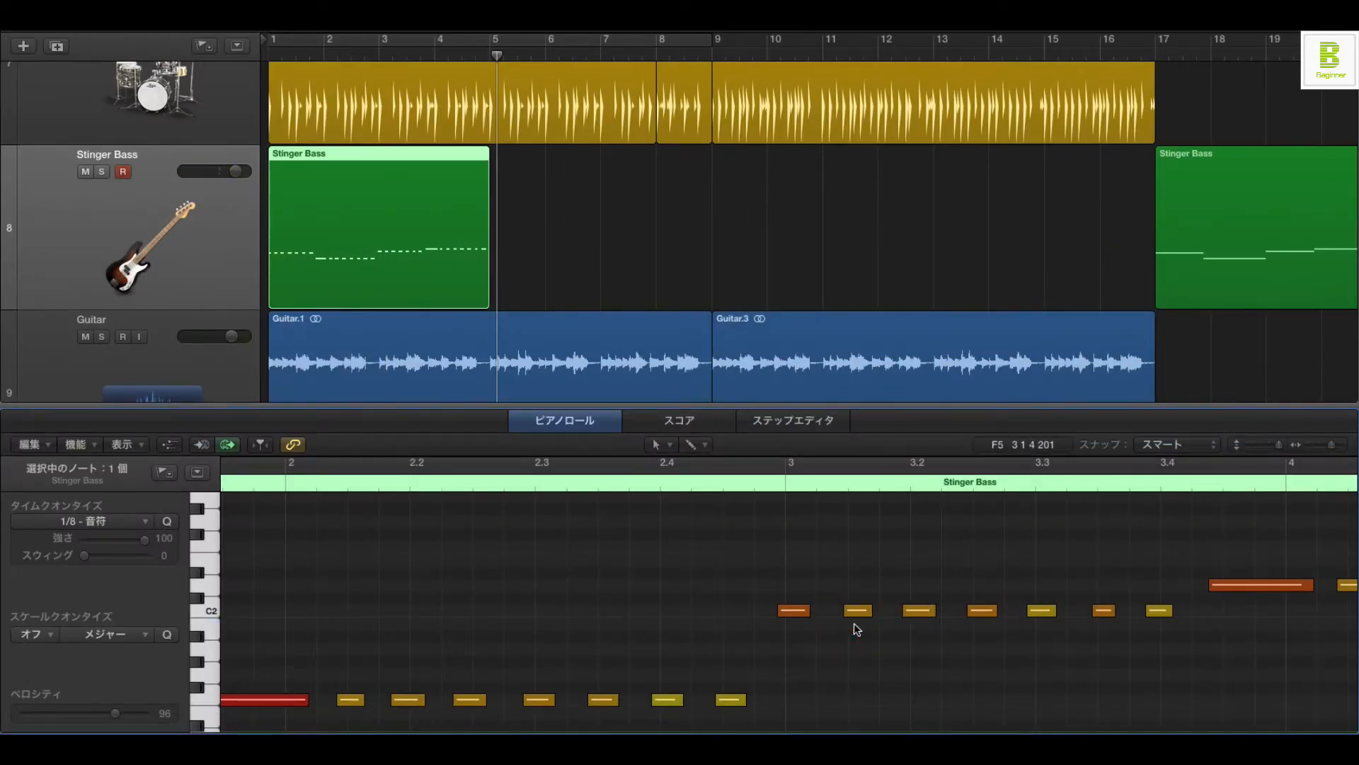
Step: Quantize all notes of the recorded bass line to 1/8 notes and look over their positions
key(super+a)
scroll(865, 640, down, 2)
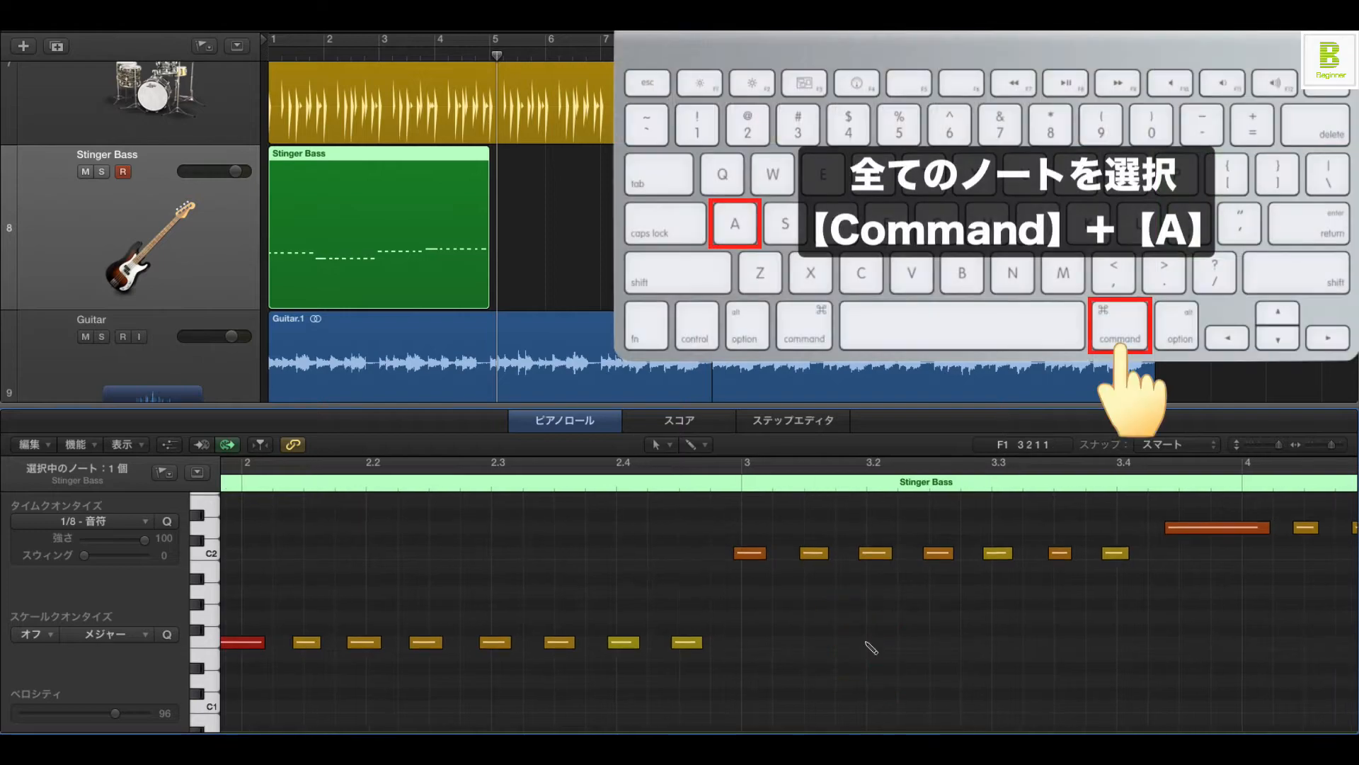
scroll(864, 641, right, 5)
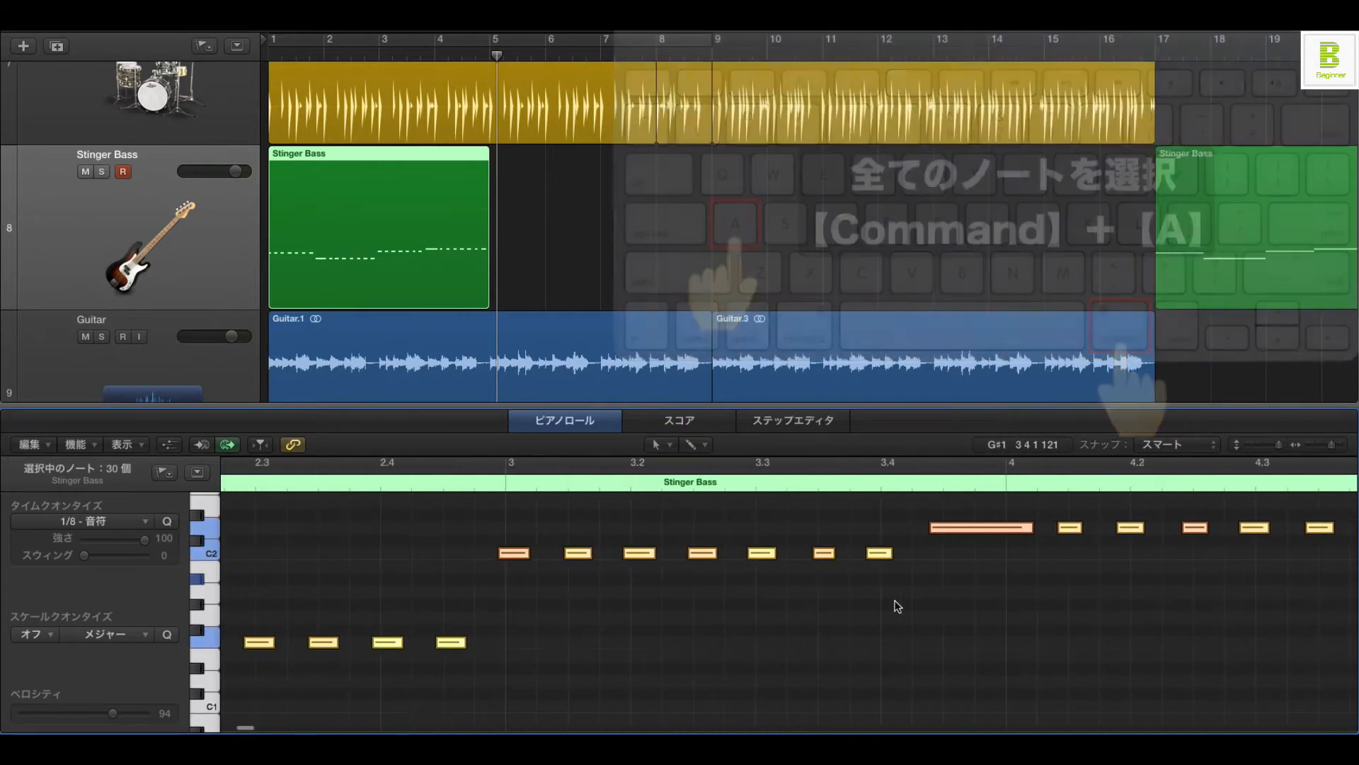
scroll(894, 601, left, 2)
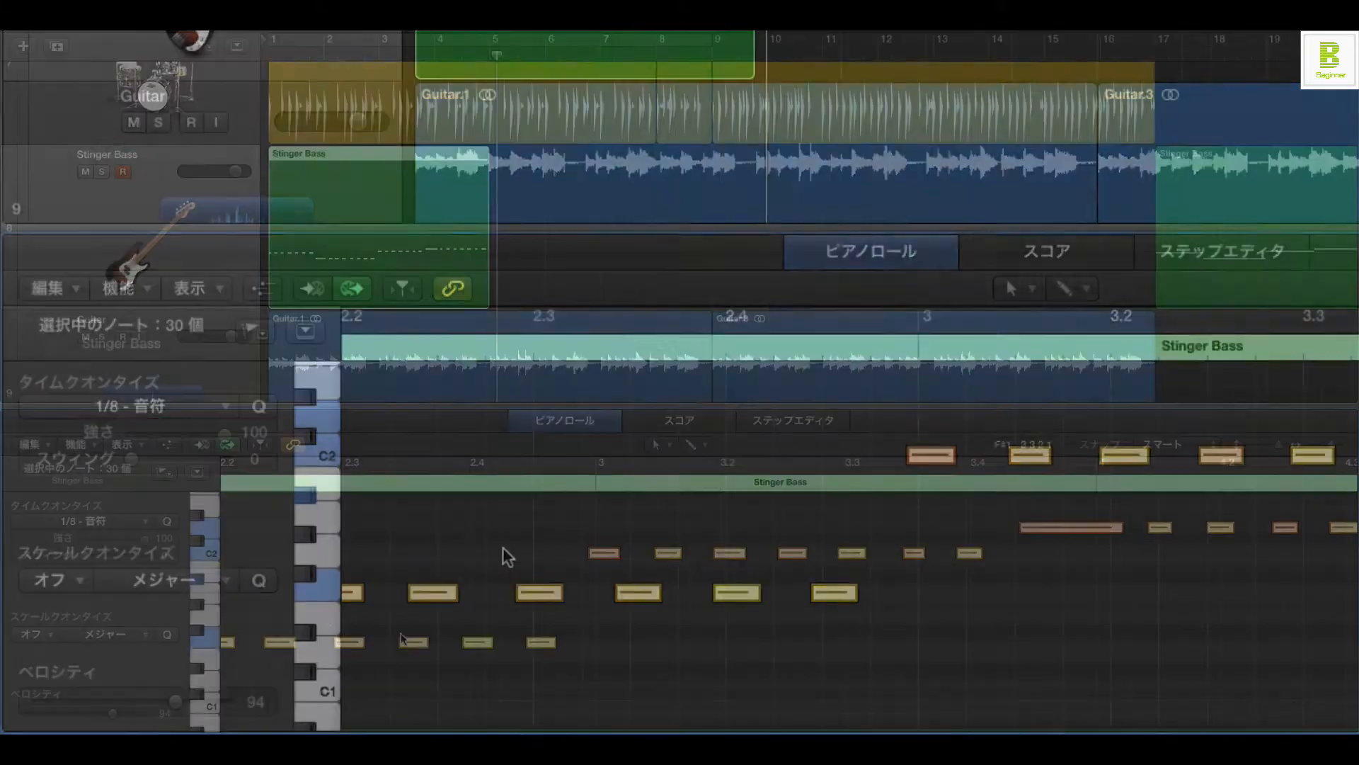
key(q)
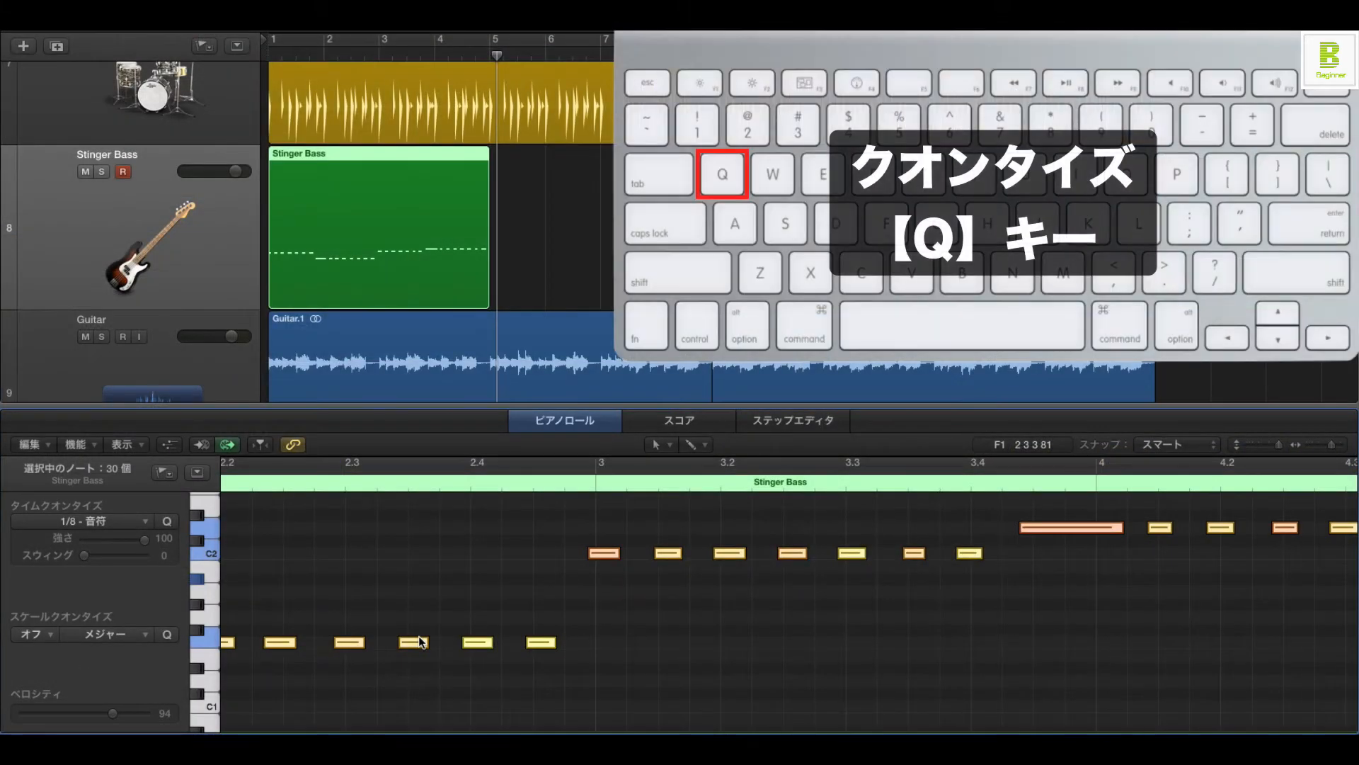
scroll(470, 616, left, 14)
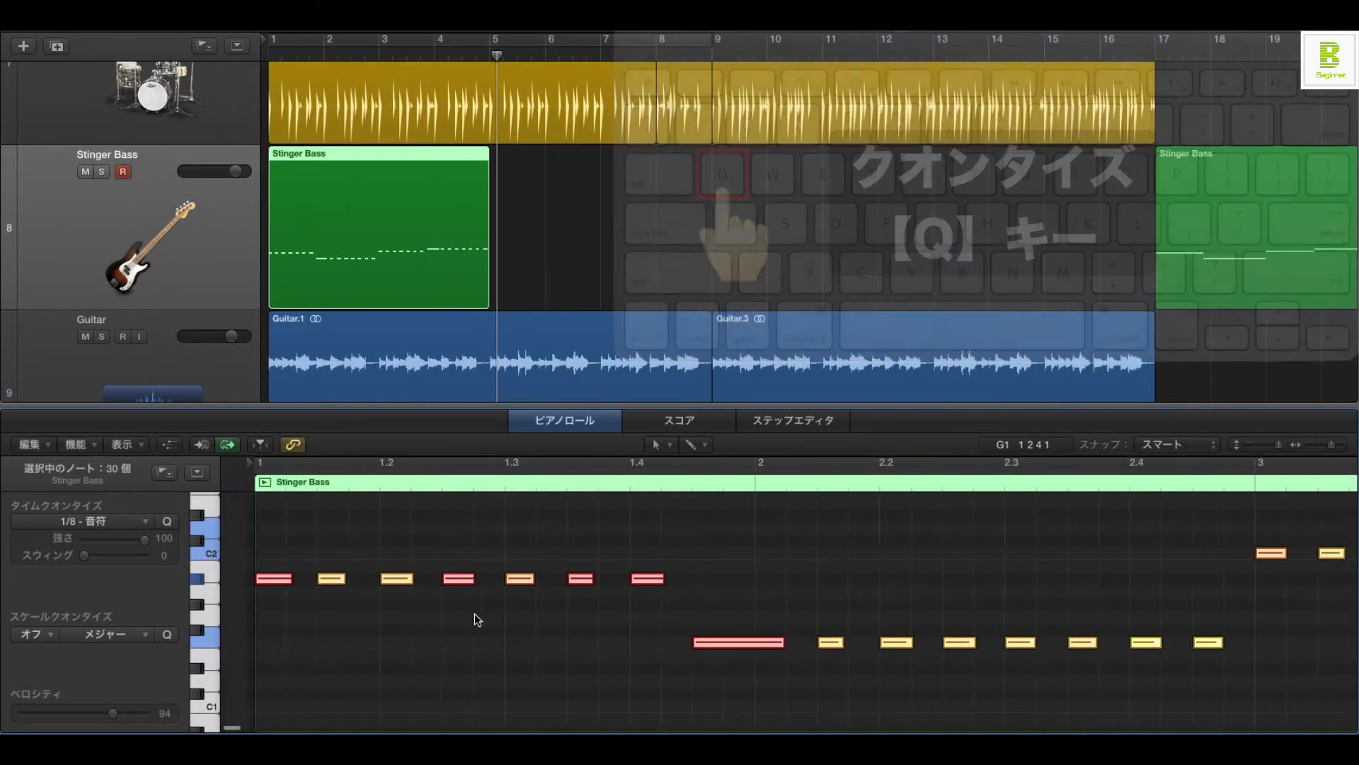
scroll(475, 614, right, 3)
click(464, 622)
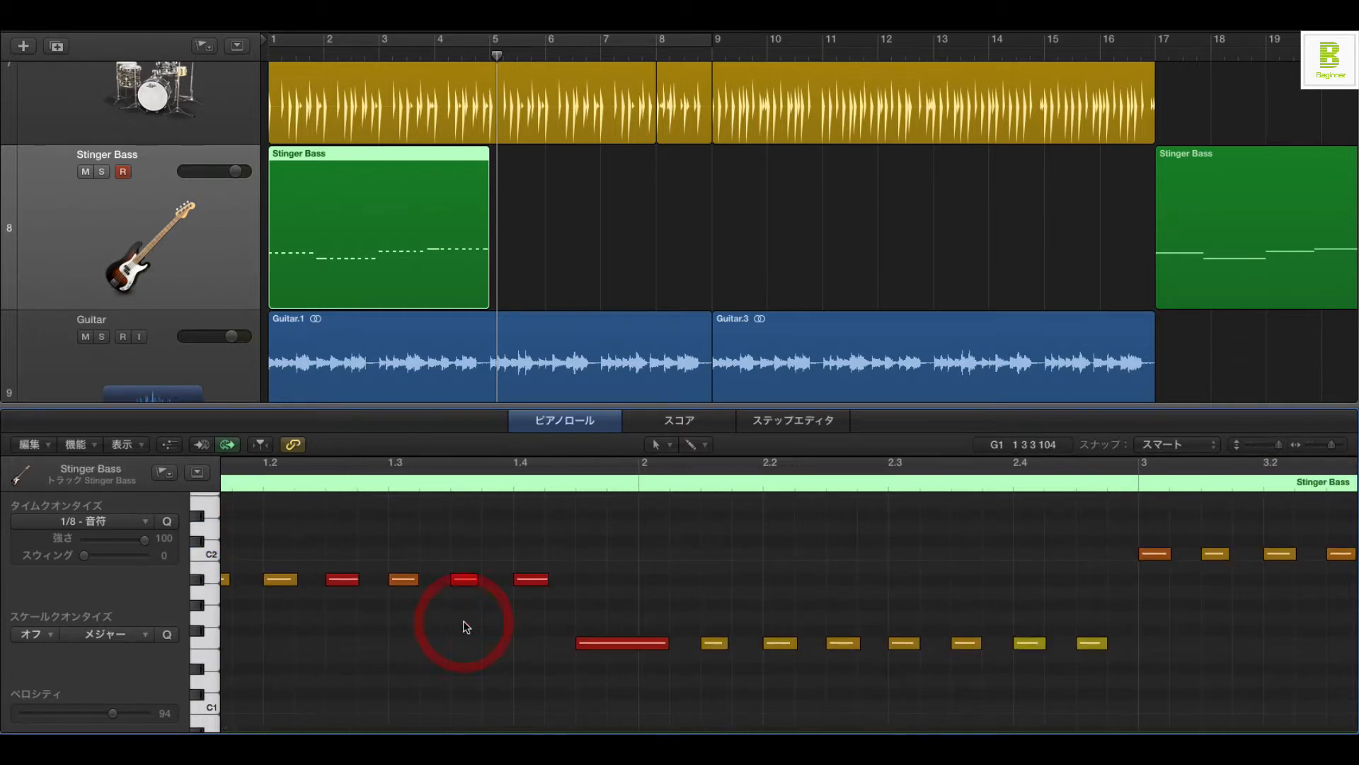
Step: Undo the quantization of the whole bass line and quantize only the A1 note at beat 1.4
key(super+z)
click(487, 628)
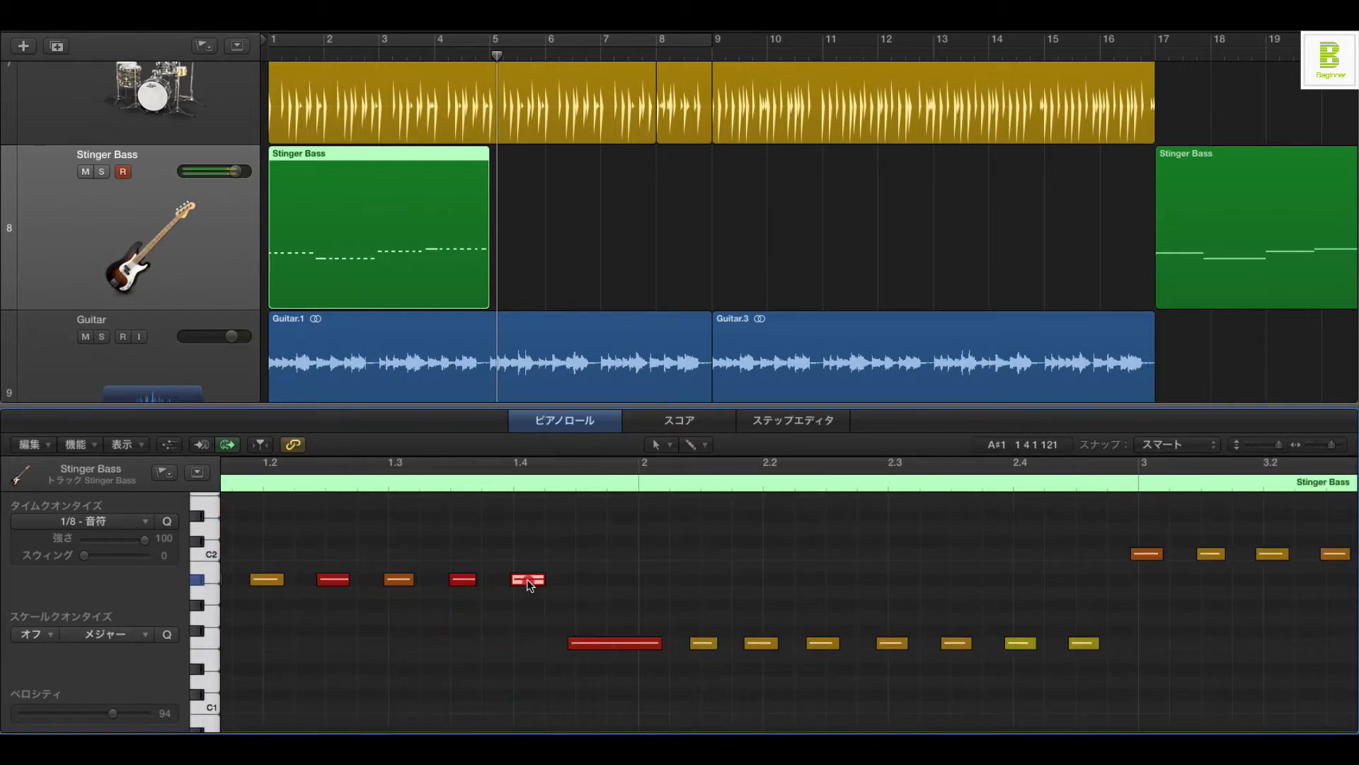
mouse_move(528, 581)
mouse_down()
mouse_move(478, 582)
mouse_move(530, 581)
mouse_up()
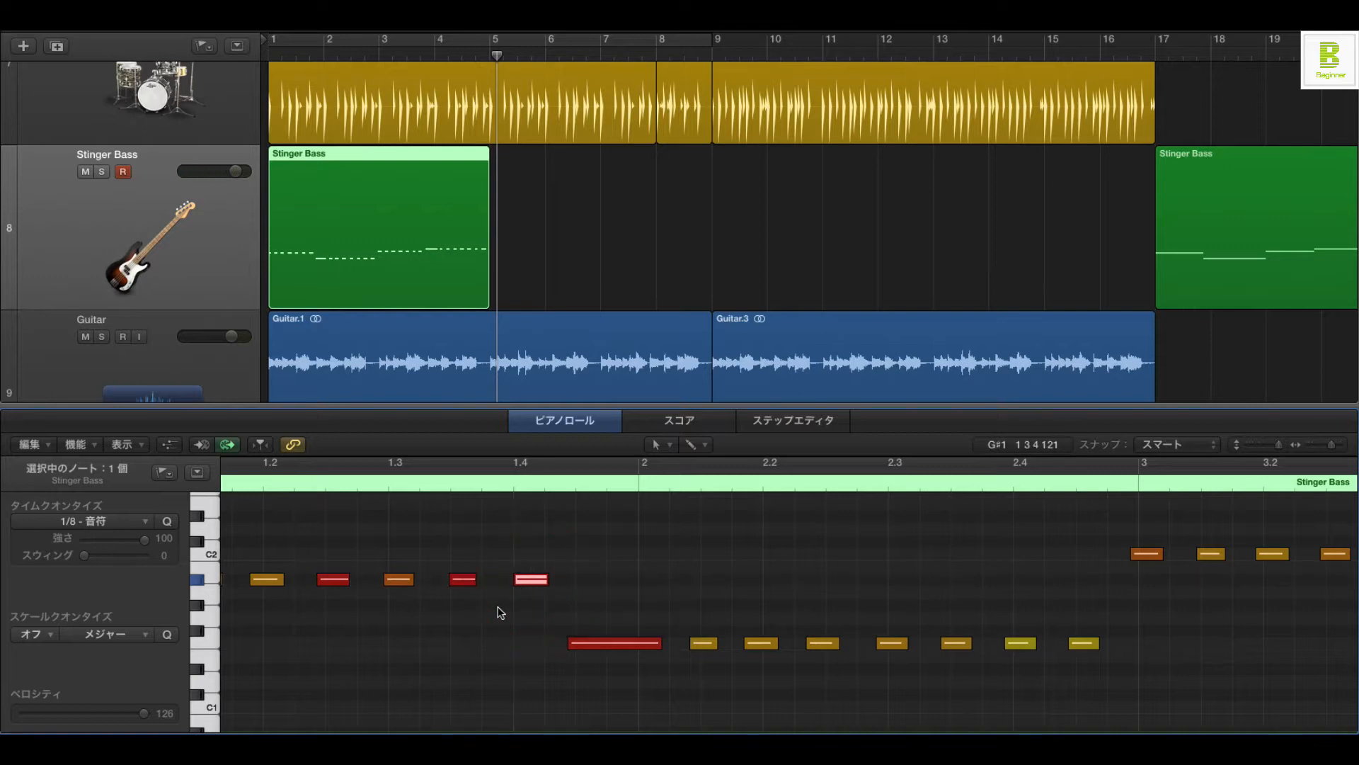
Step: Quantize all bass notes to 1/8 notes and play the bass line from bar 1
key(super+a)
key(Return)
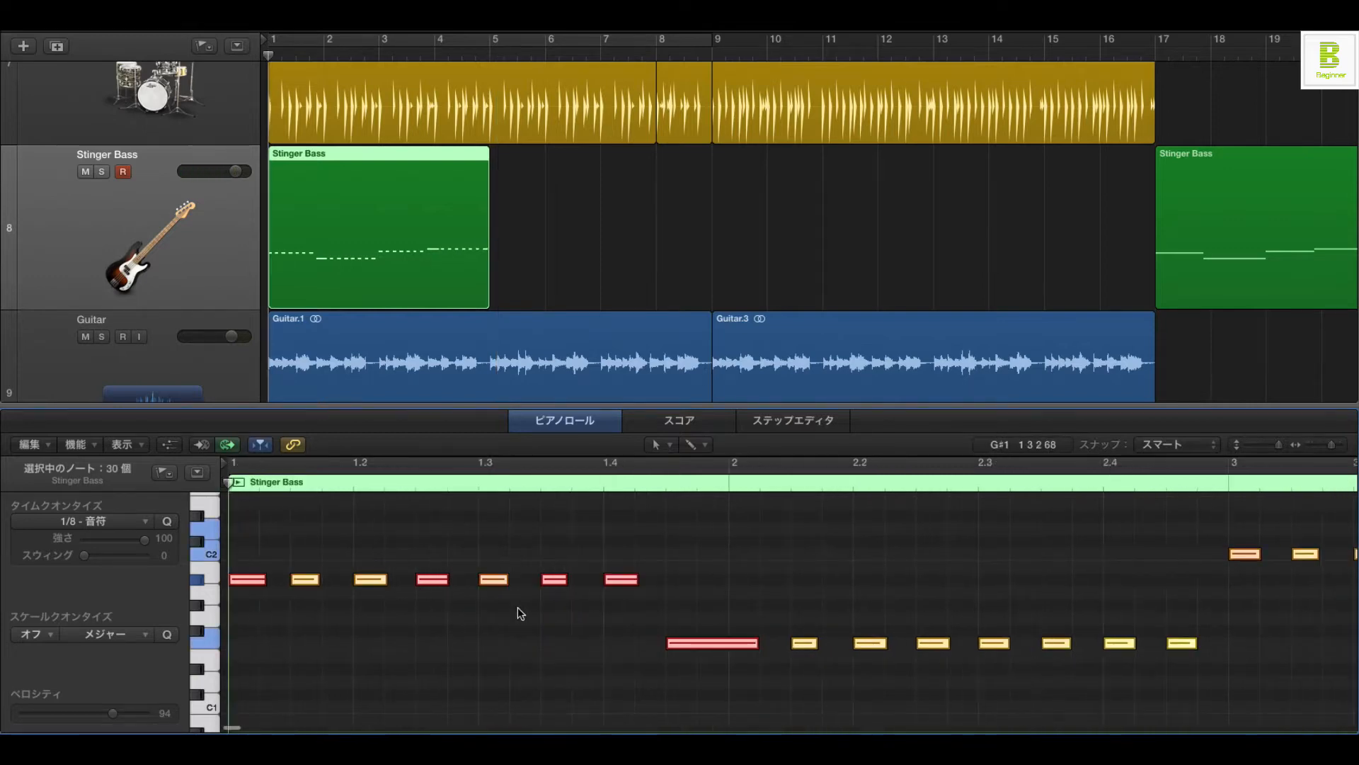
key(space)
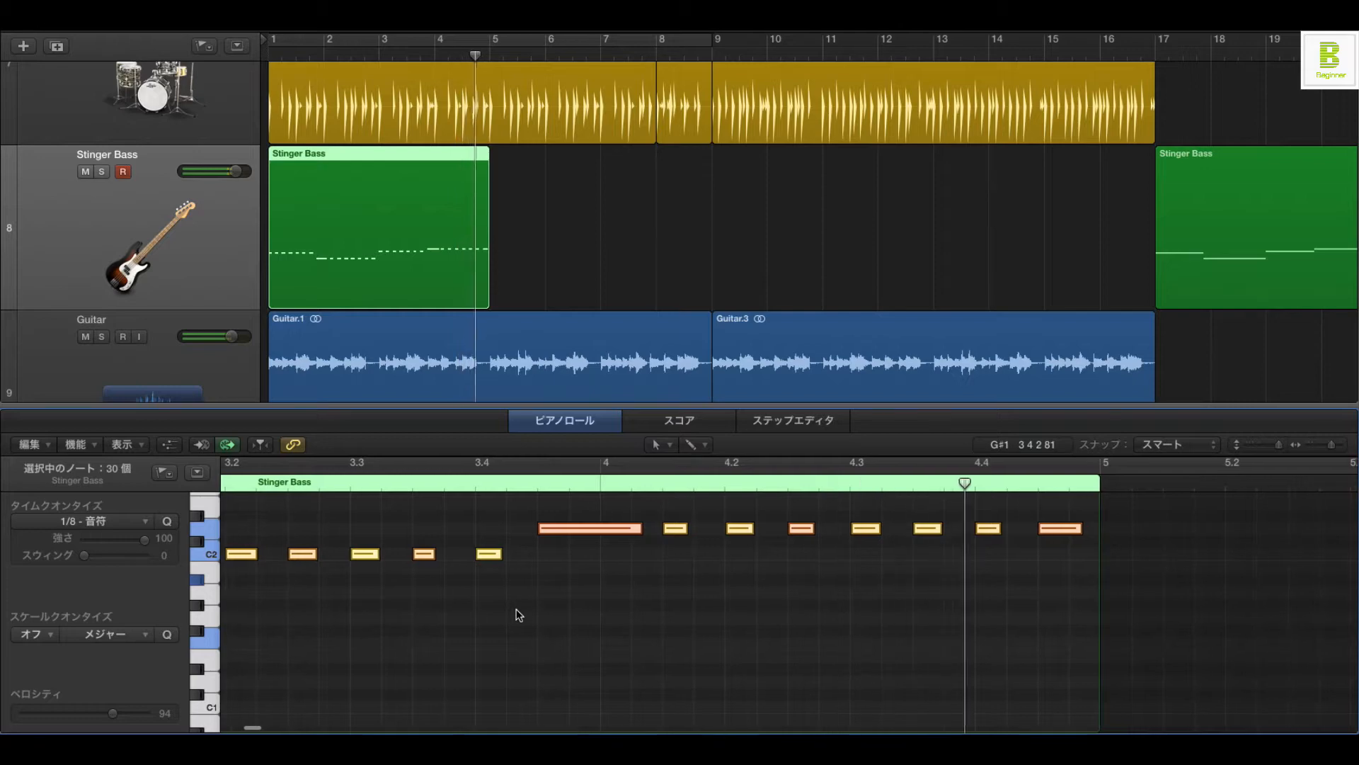
key(space)
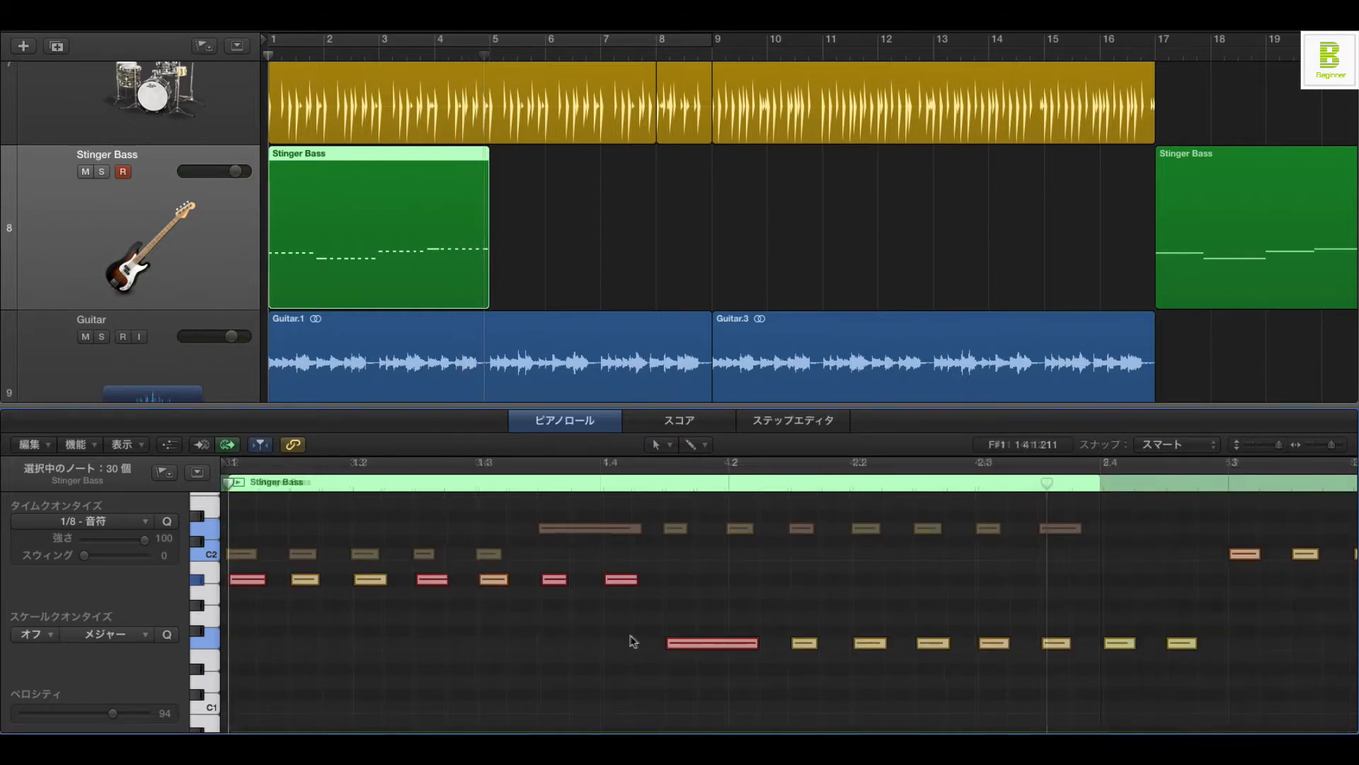
click(640, 636)
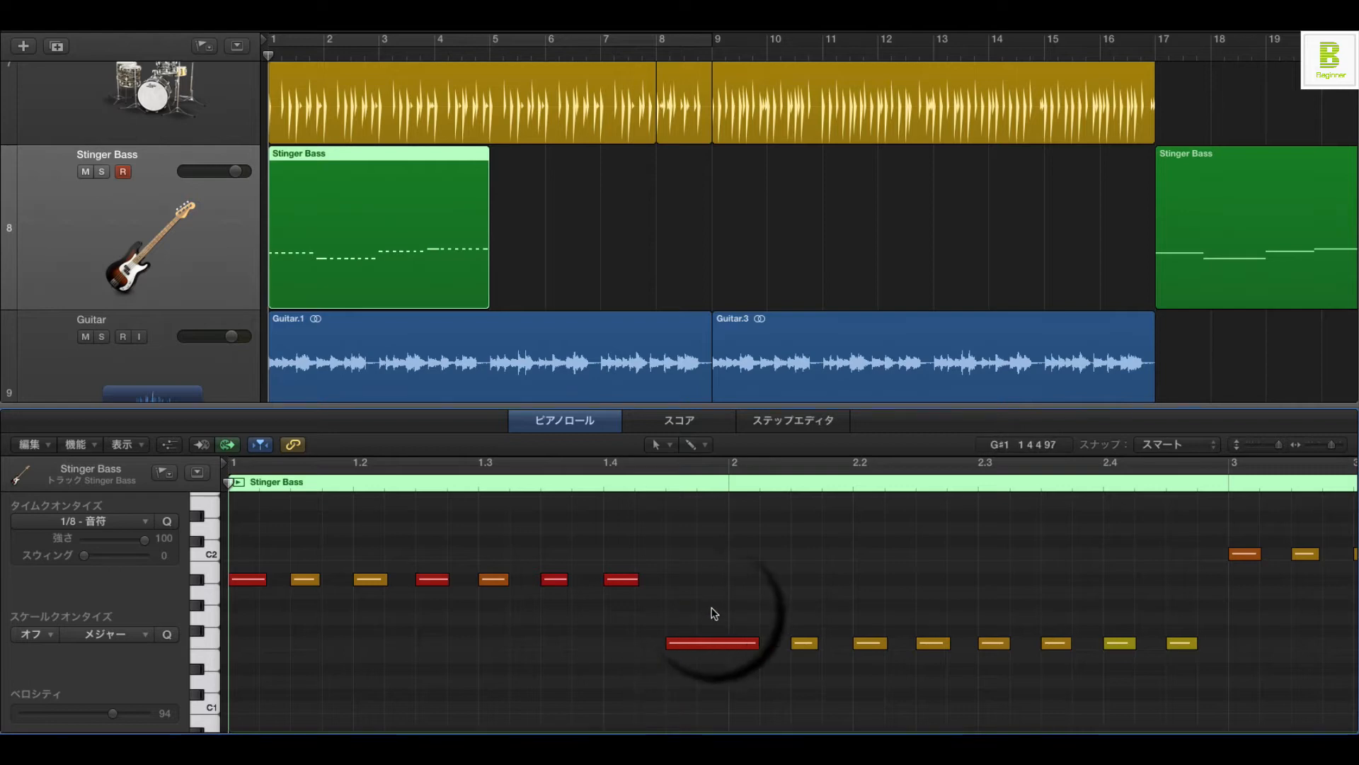
Step: Try shortening the long D2 note before bar 4, add a separate D2 note at bar 4, and play from just before bar 3
click(668, 646)
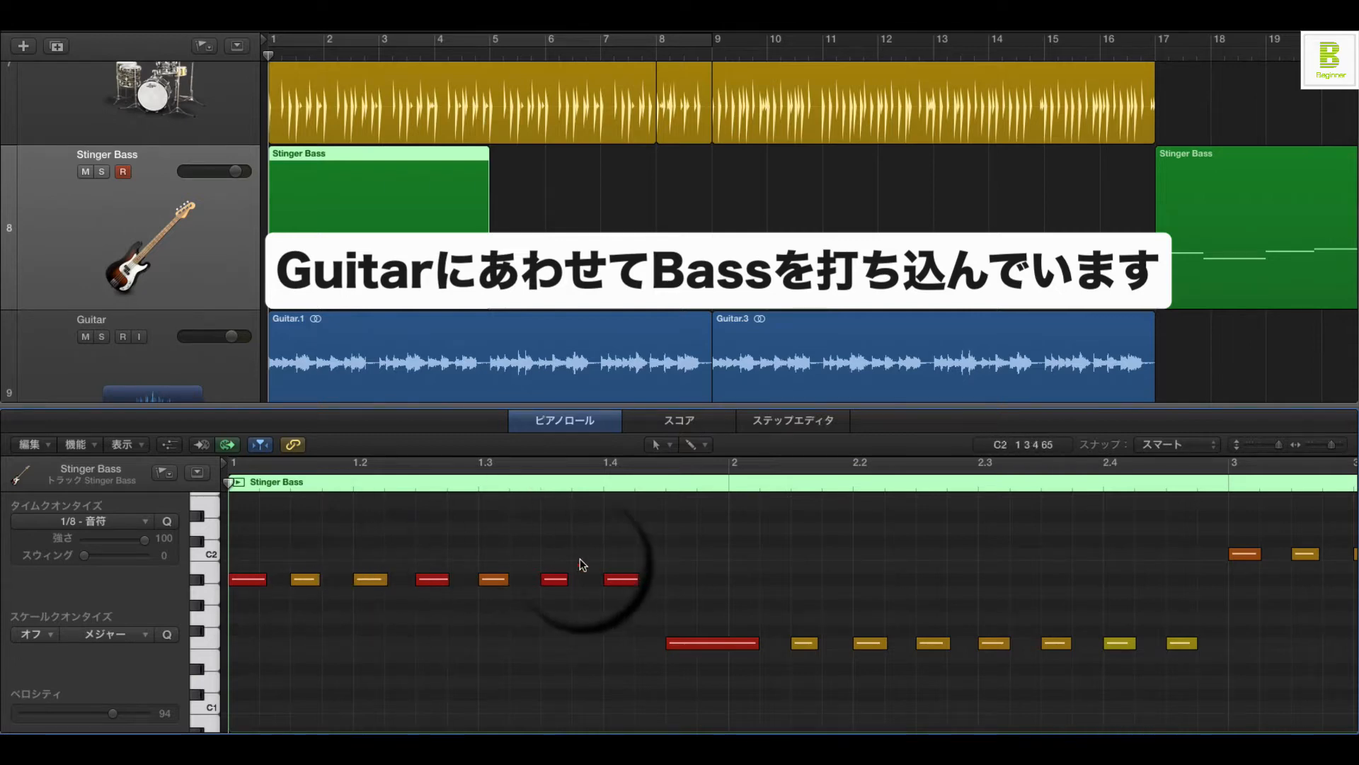
click(666, 485)
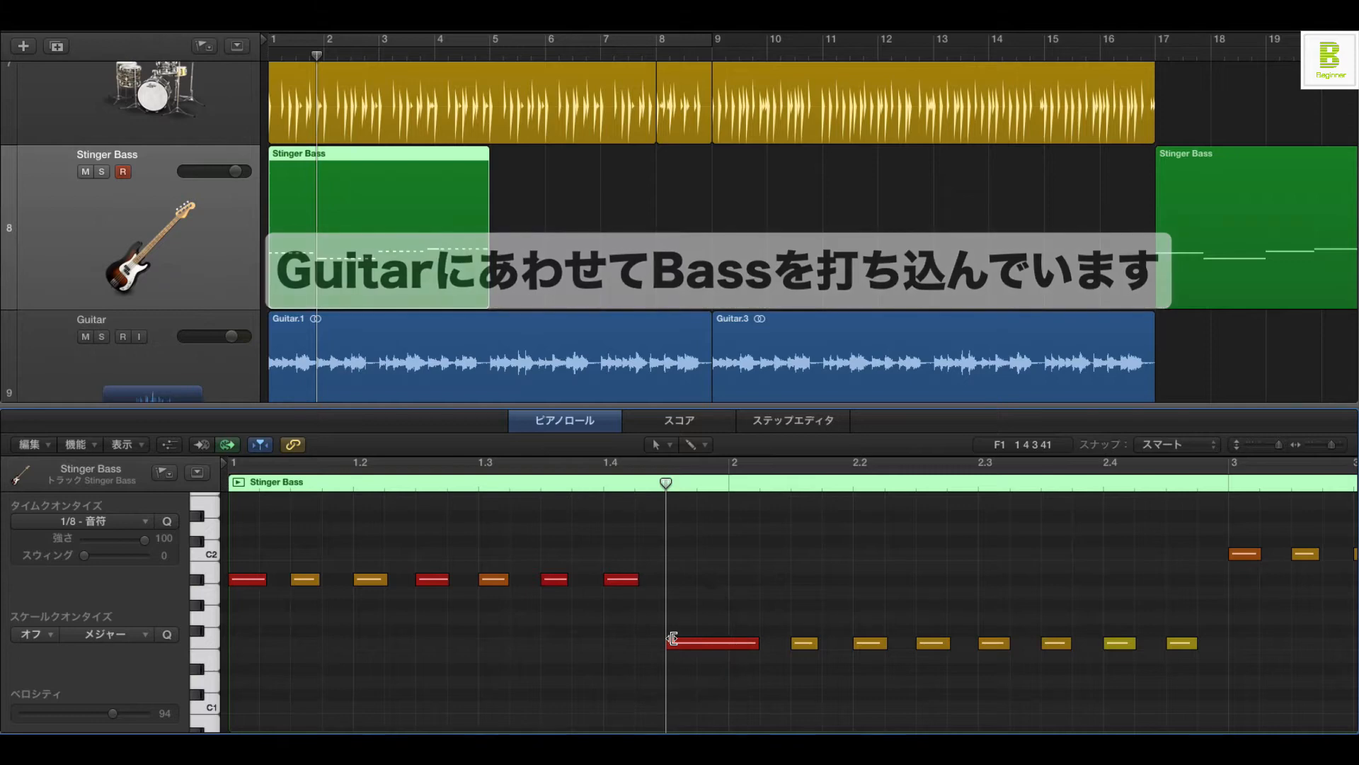
click(814, 530)
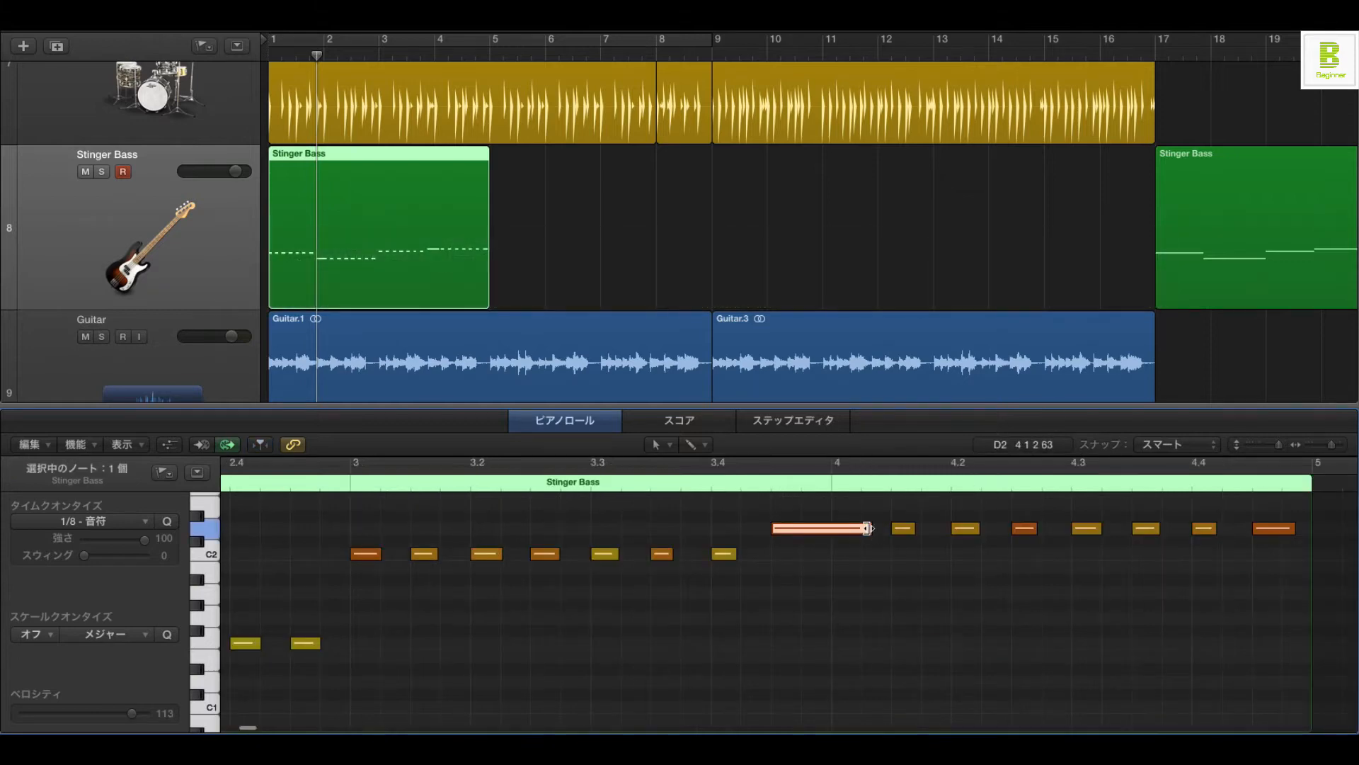
drag(869, 528, 813, 528)
click(843, 528)
double_click(340, 485)
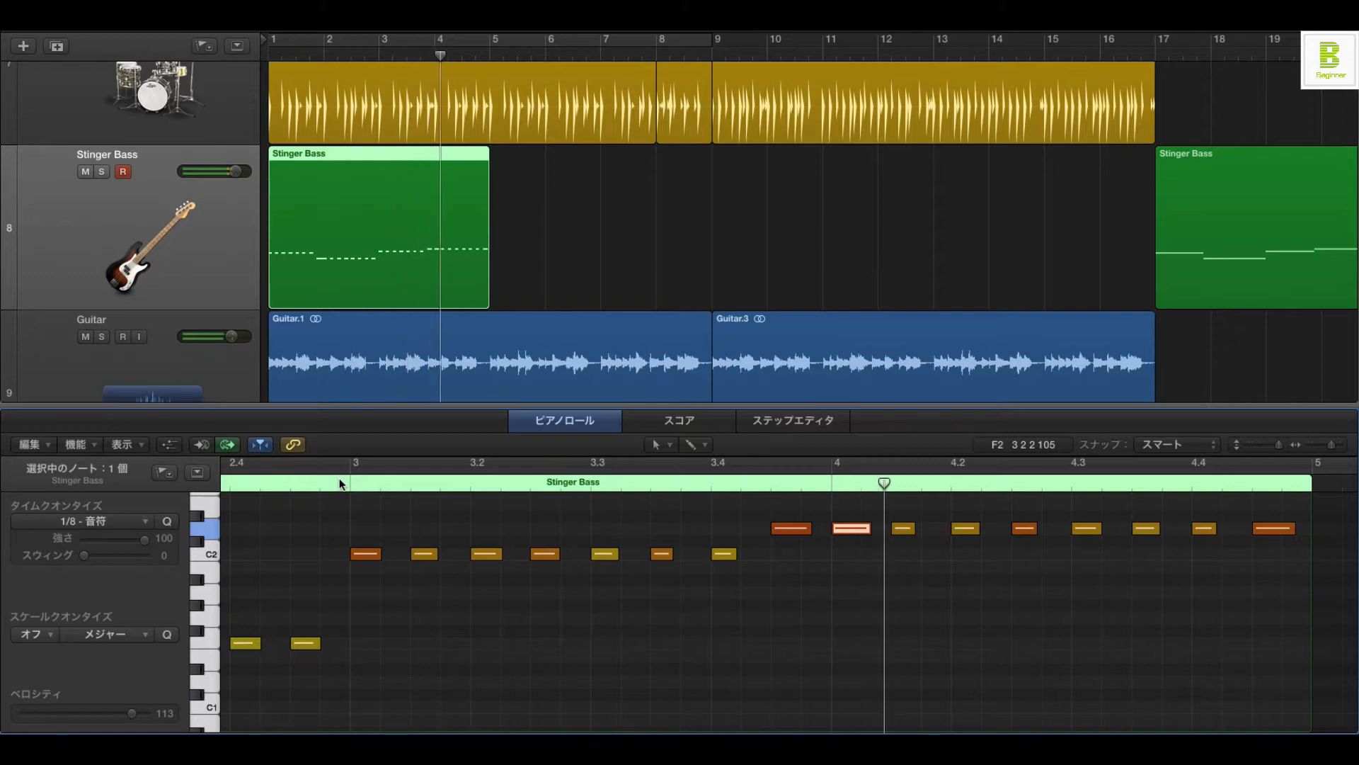
key(space)
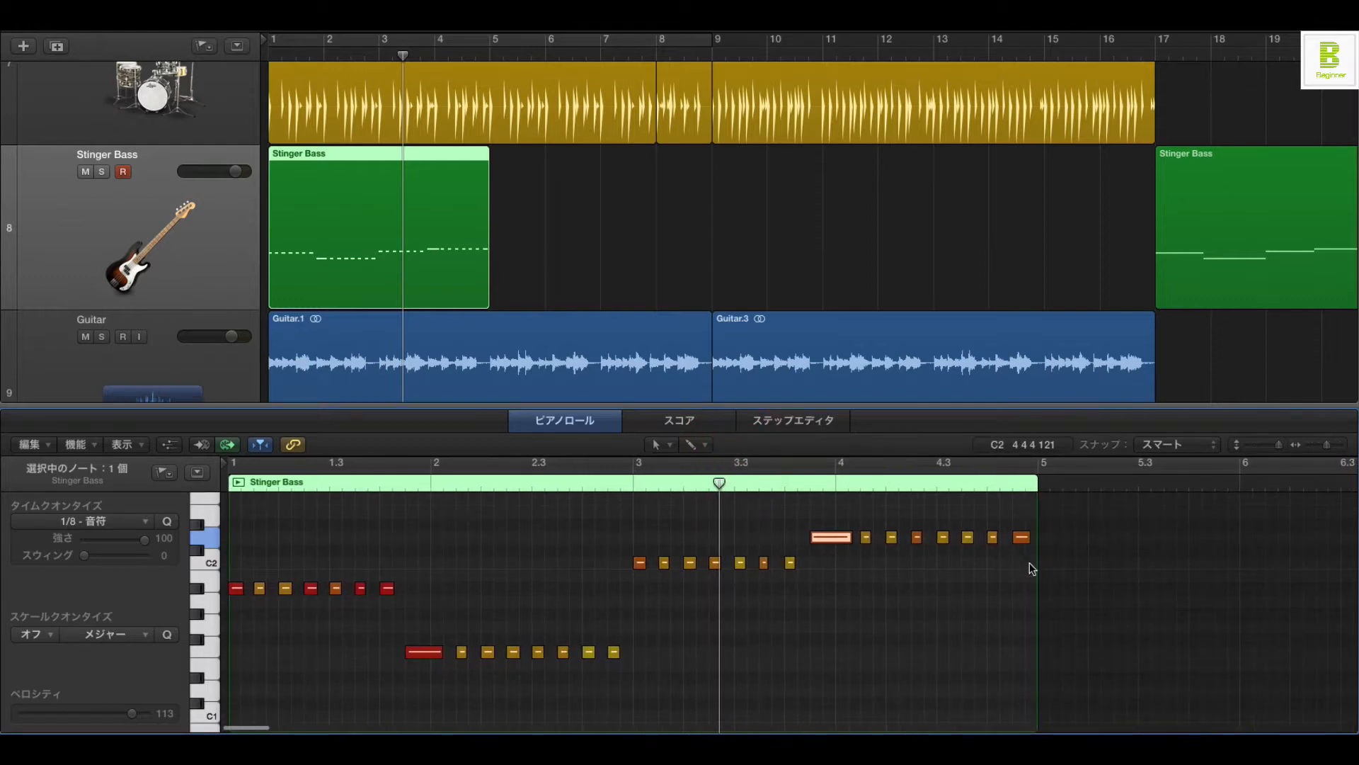
Step: Select every short bass note, leaving out the two long ones, and set them all to an equal length of 0 0 1 160
drag(1050, 574, 865, 535)
drag(824, 601, 614, 553)
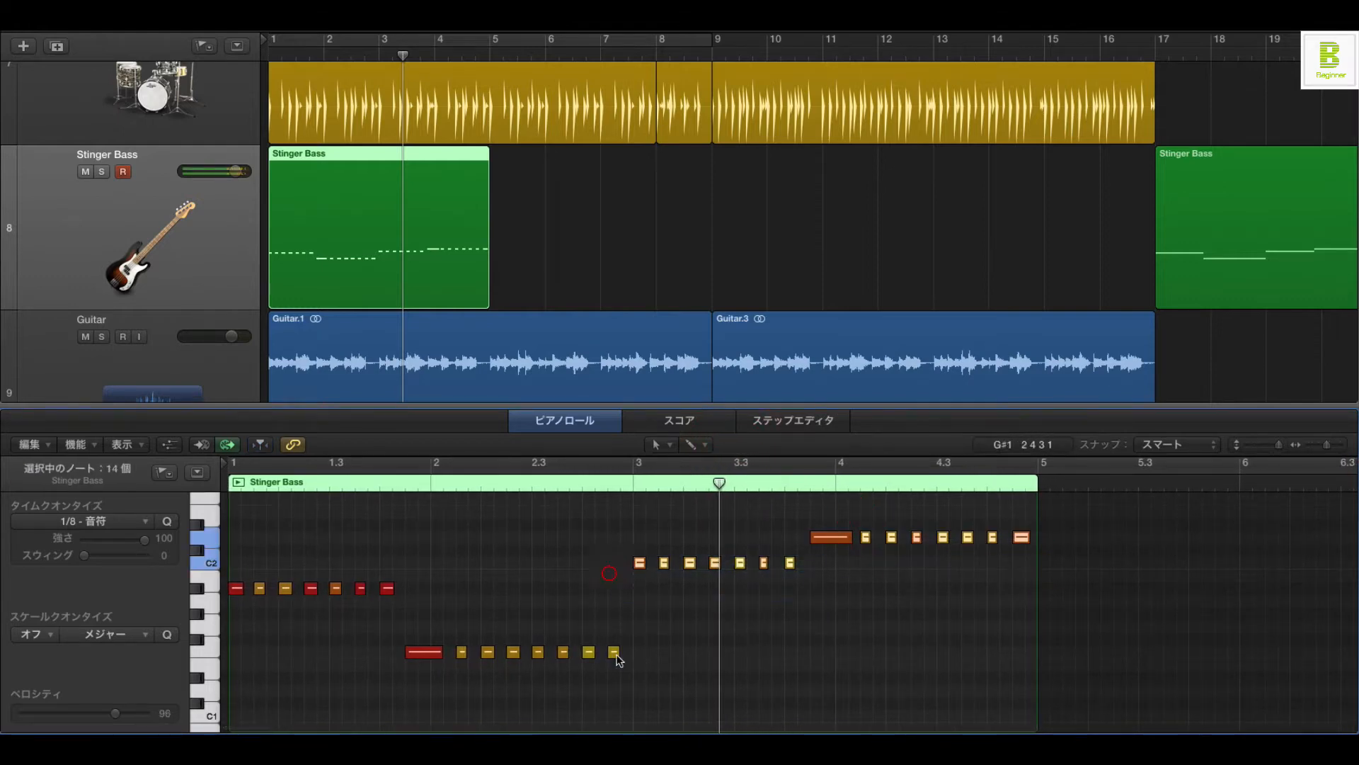
drag(649, 682, 474, 642)
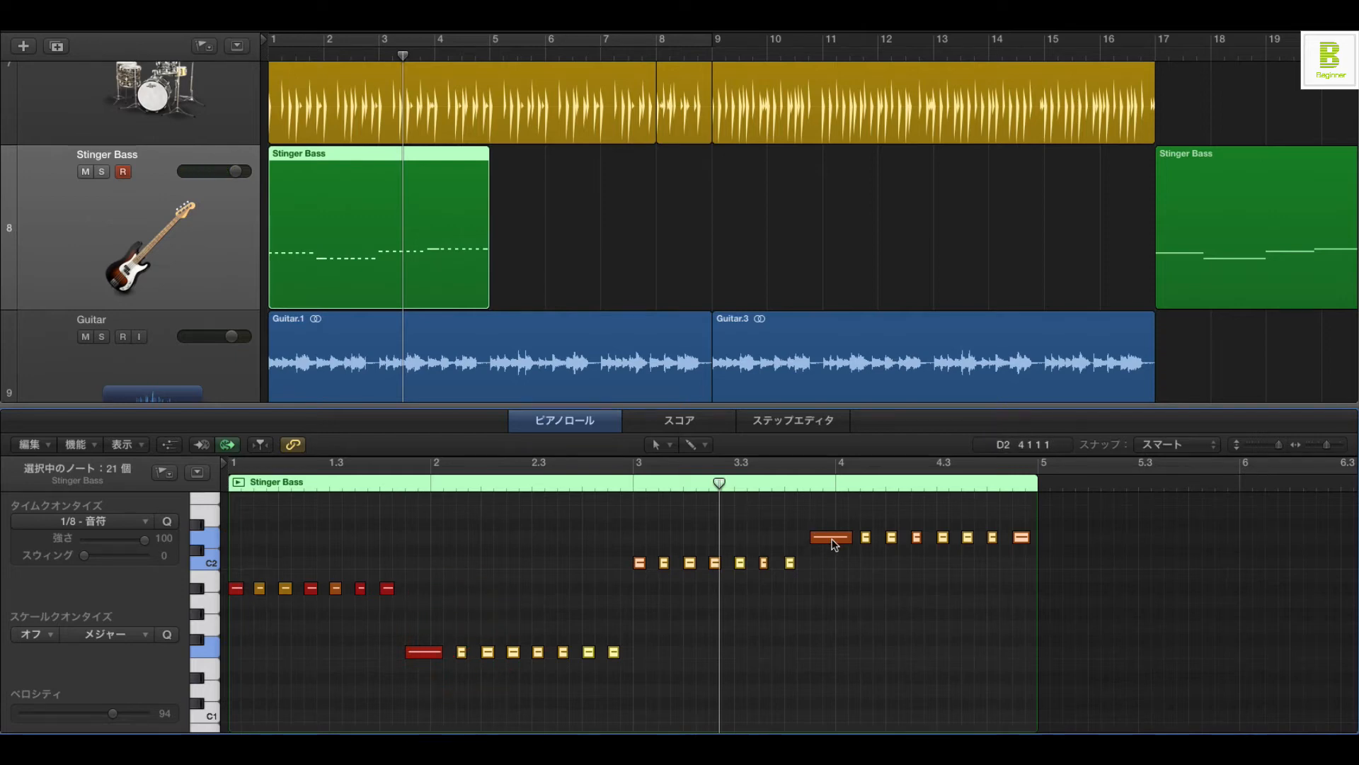
drag(404, 613, 247, 607)
scroll(297, 610, up, 1)
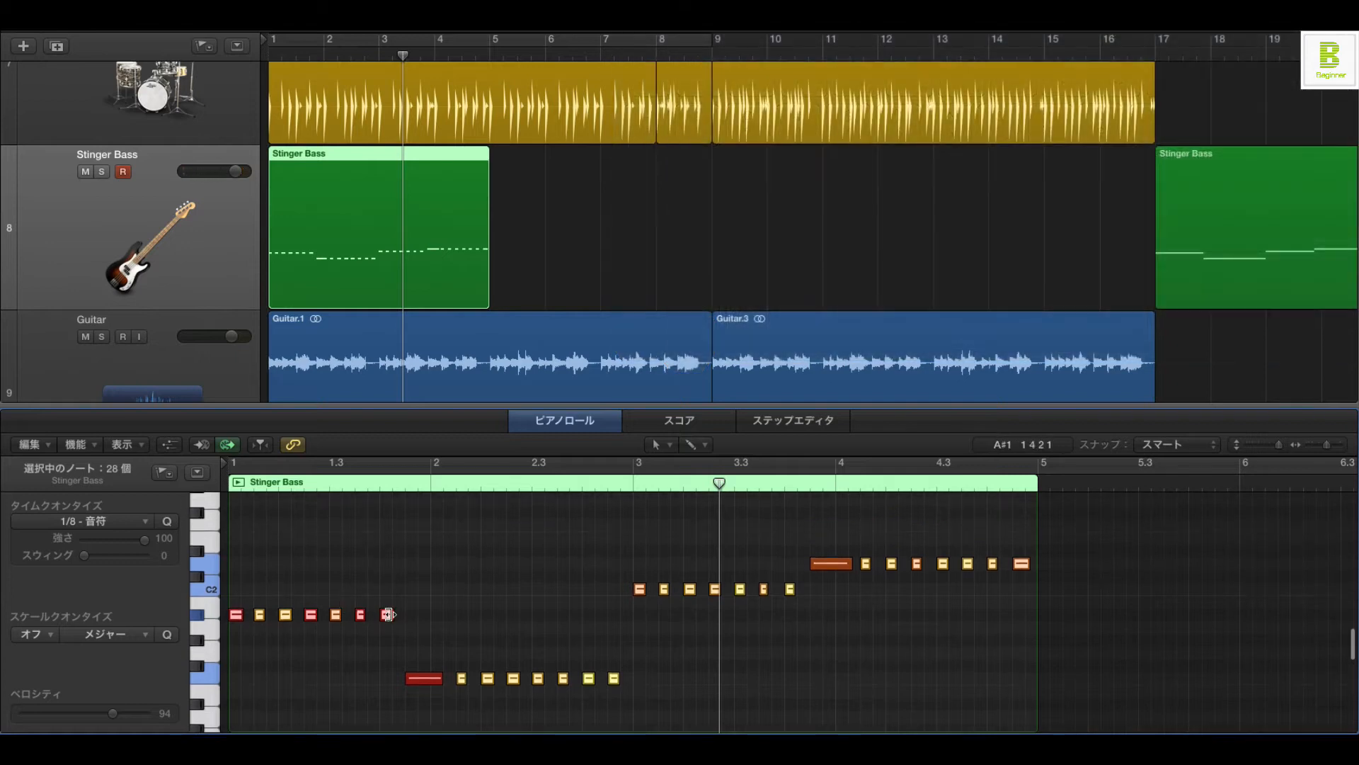
drag(389, 615, 397, 615)
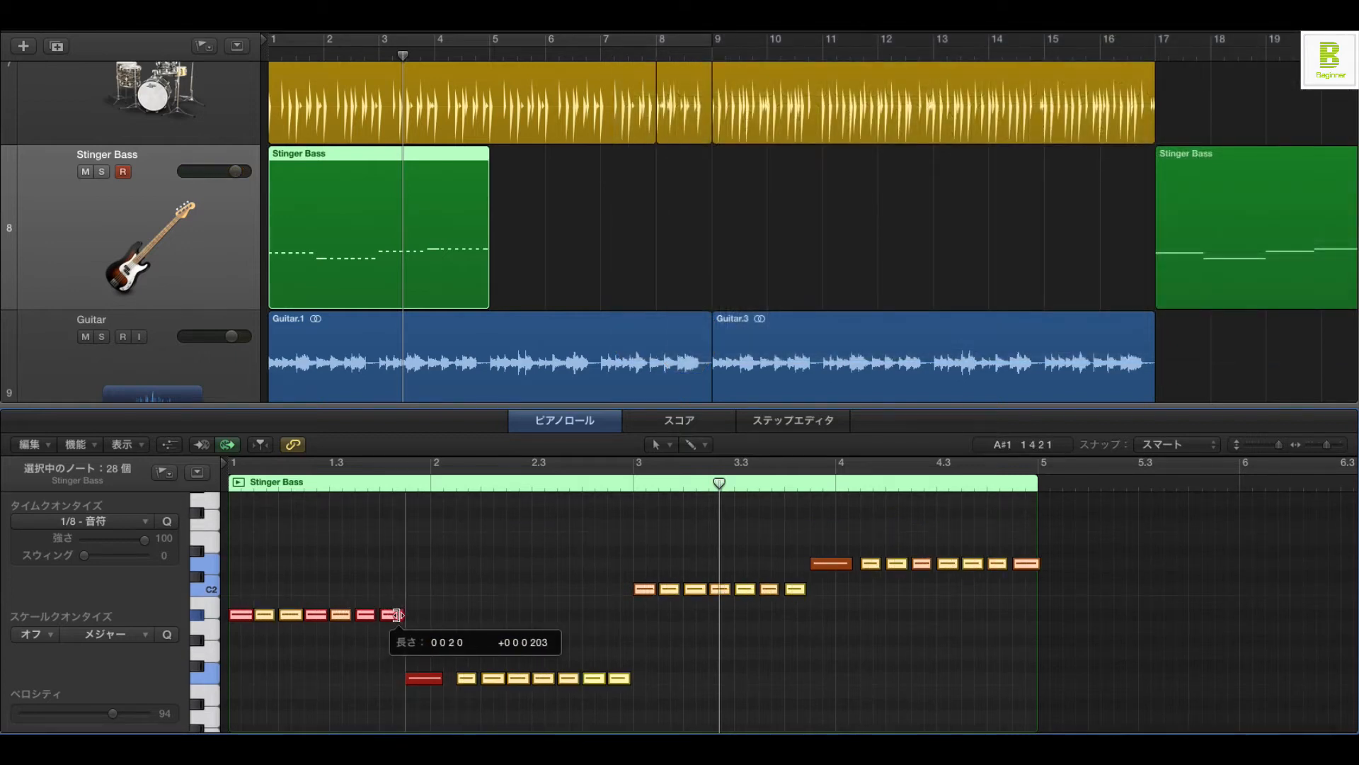
mouse_move(397, 614)
mouse_down()
mouse_move(423, 616)
mouse_move(398, 621)
mouse_up()
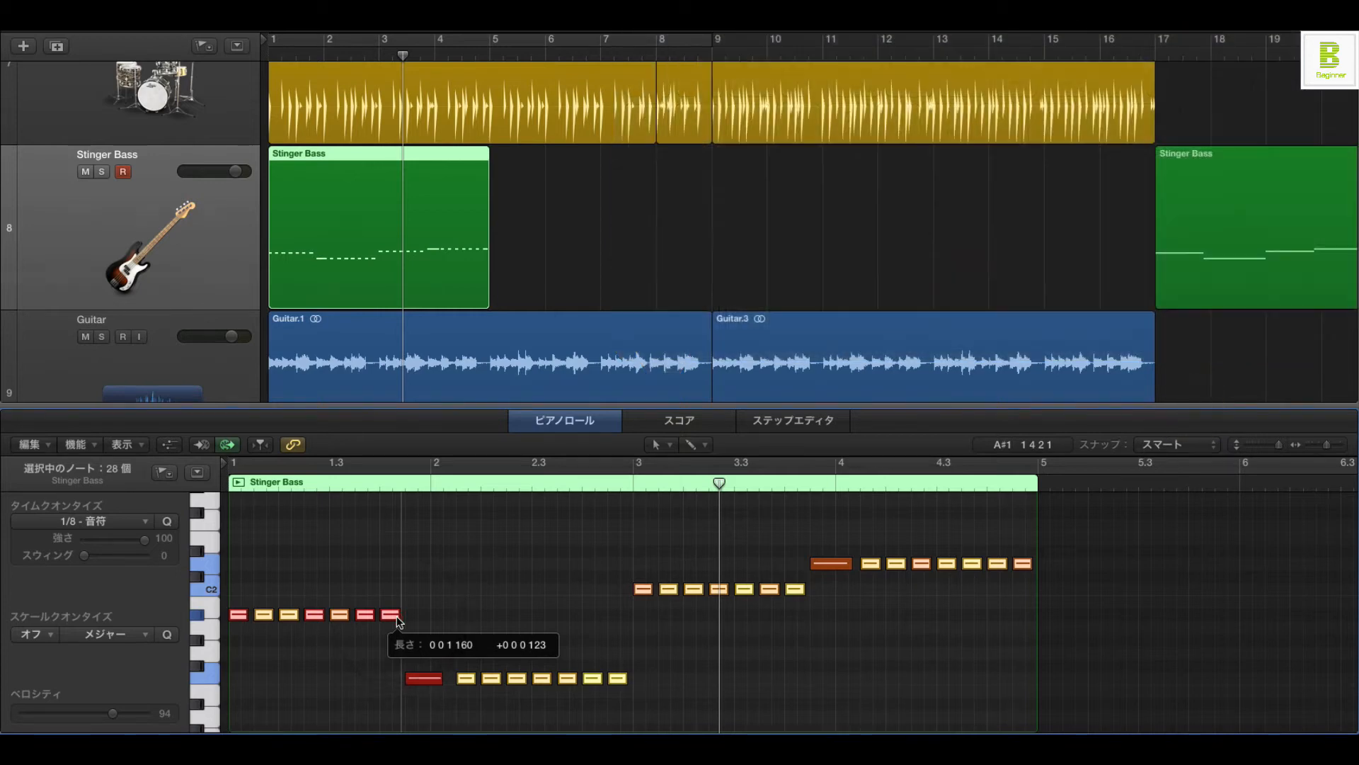
drag(399, 622, 398, 622)
Step: Play the bass line from bar 1 to hear the evened-out note lengths
click(227, 487)
key(space)
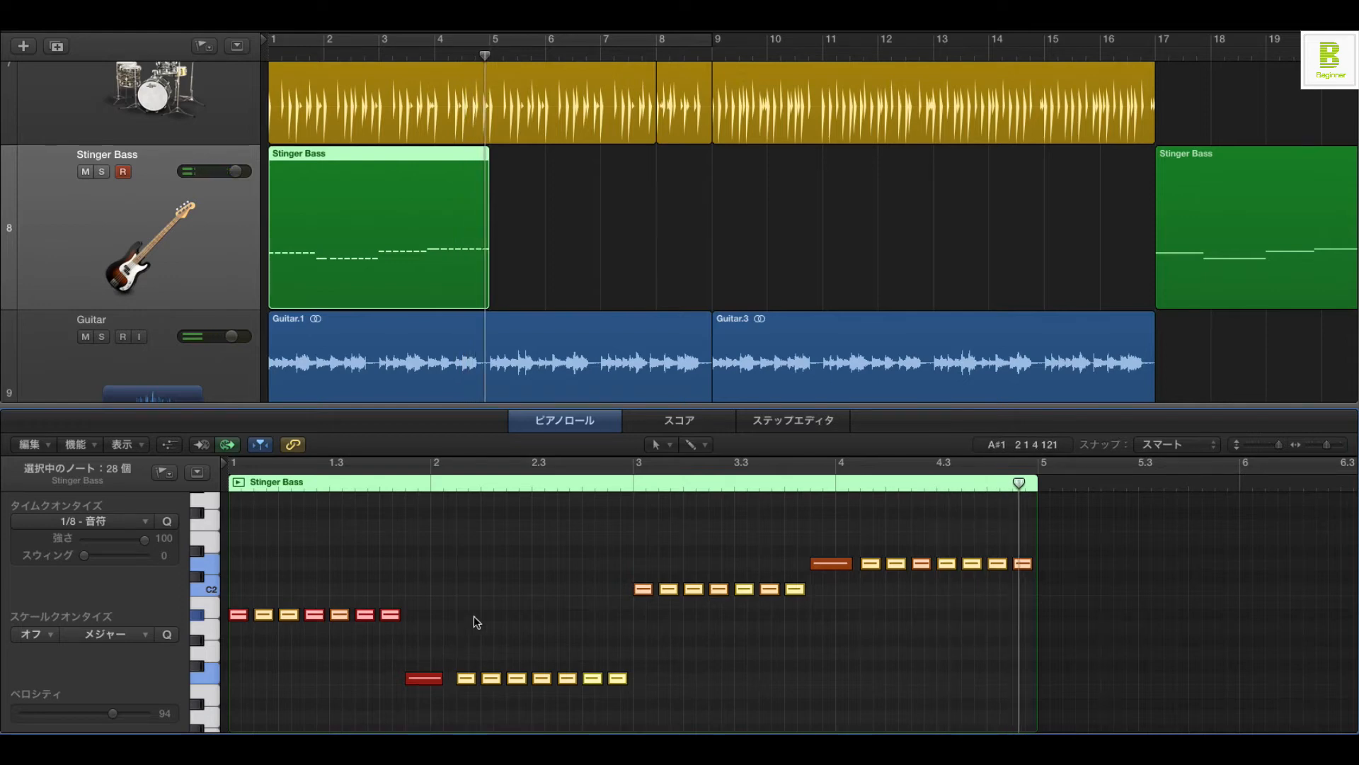
click(429, 631)
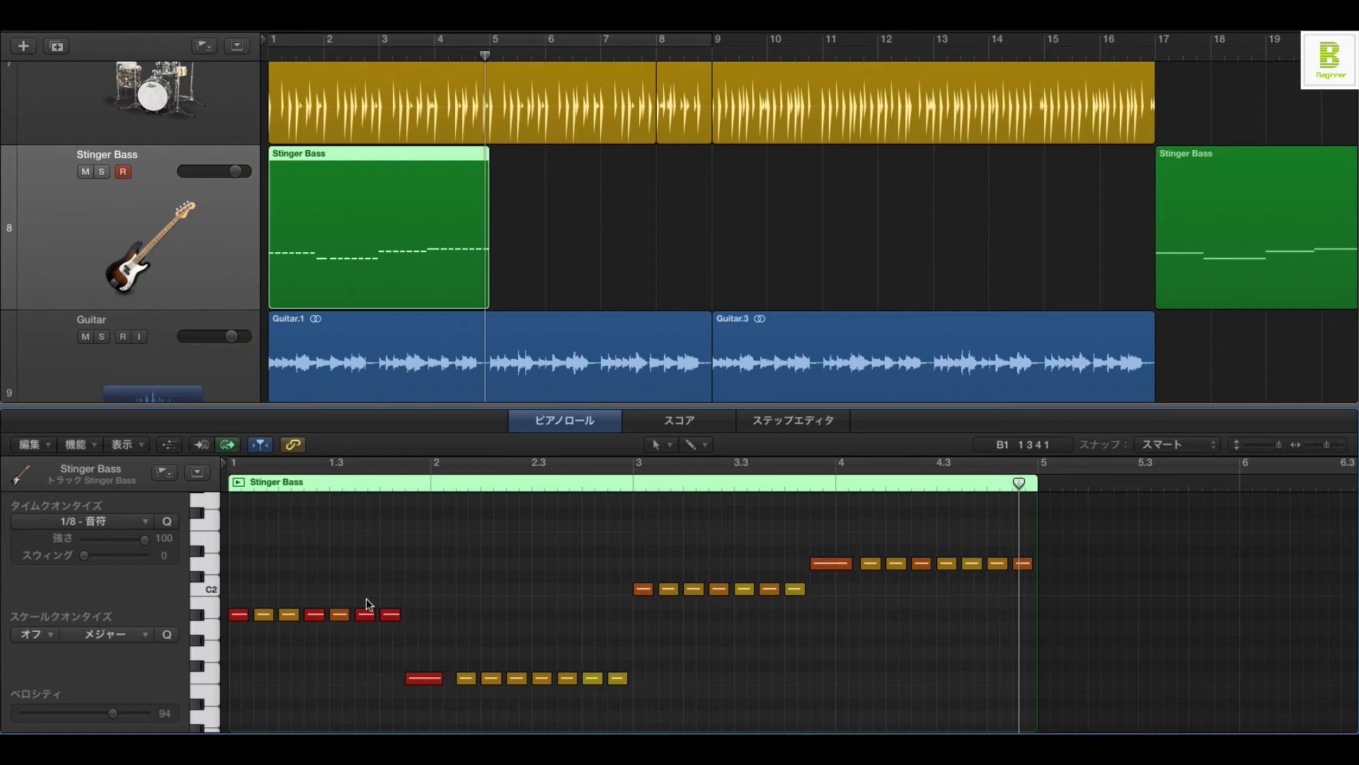
Step: Shorten all bass notes together, including the two long ones, and play the bass line from bar 1
key(super+a)
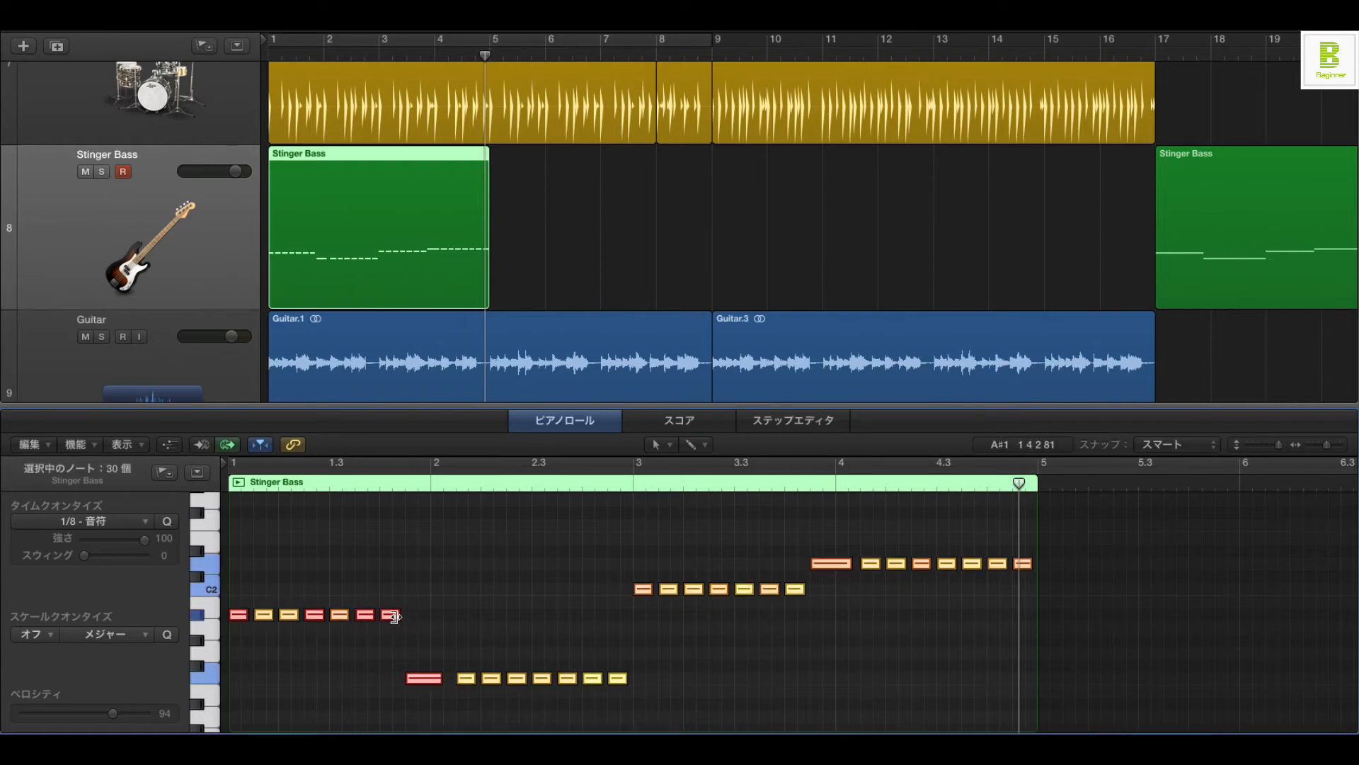
drag(394, 614, 389, 616)
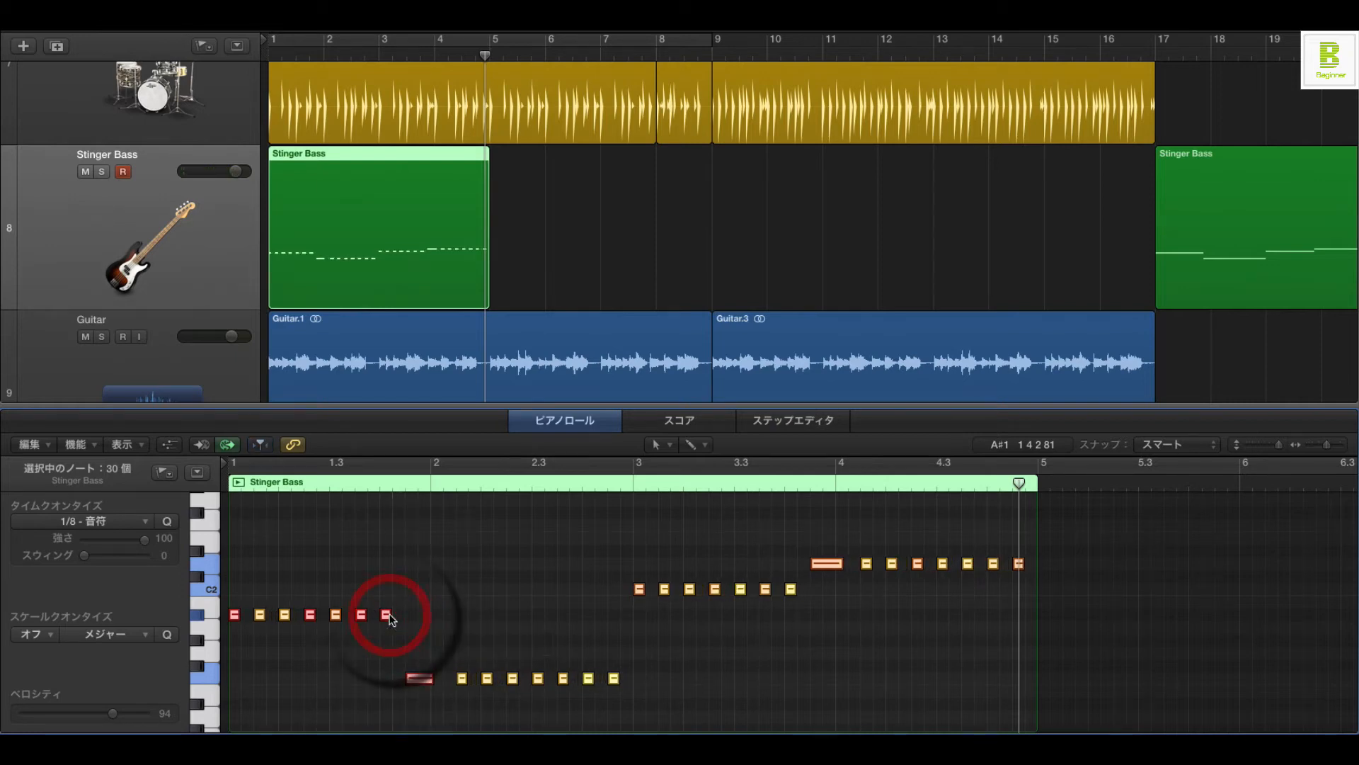
key(Return)
key(space)
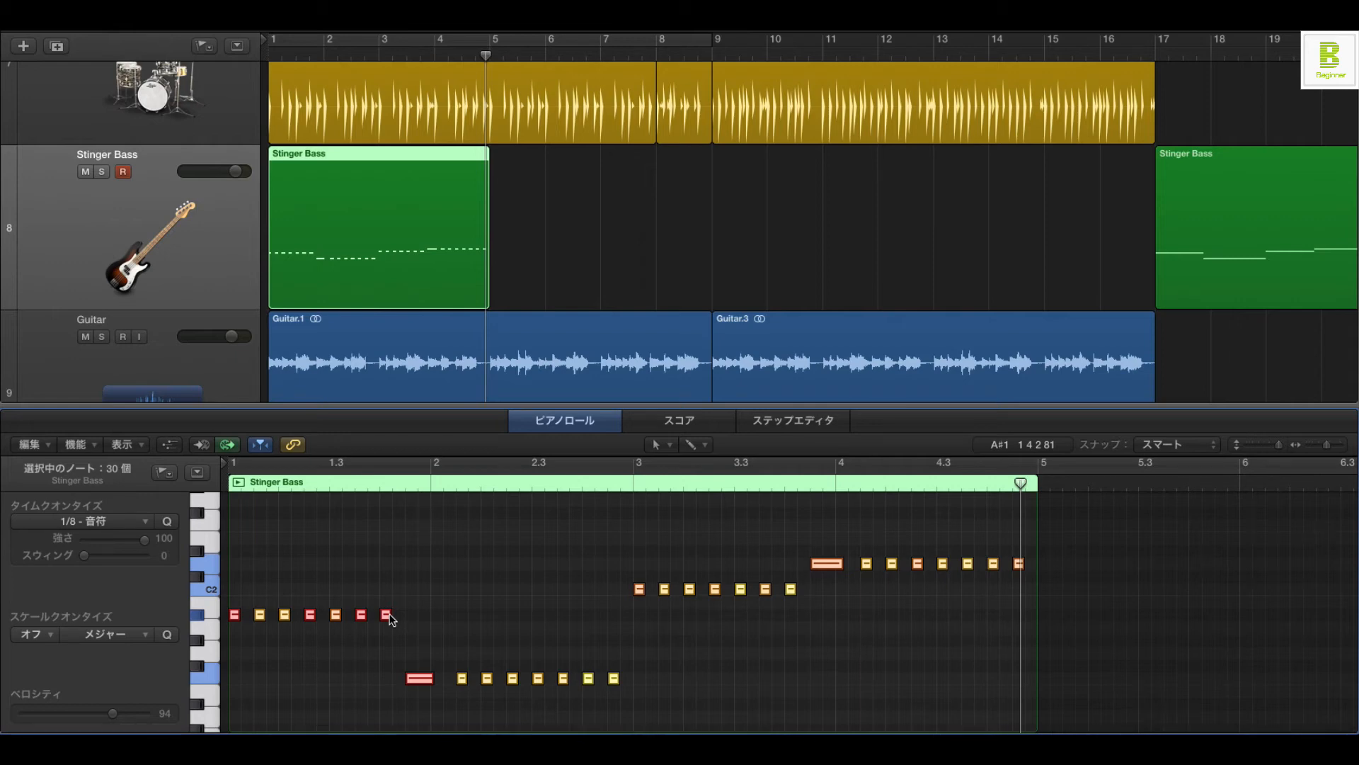
click(514, 627)
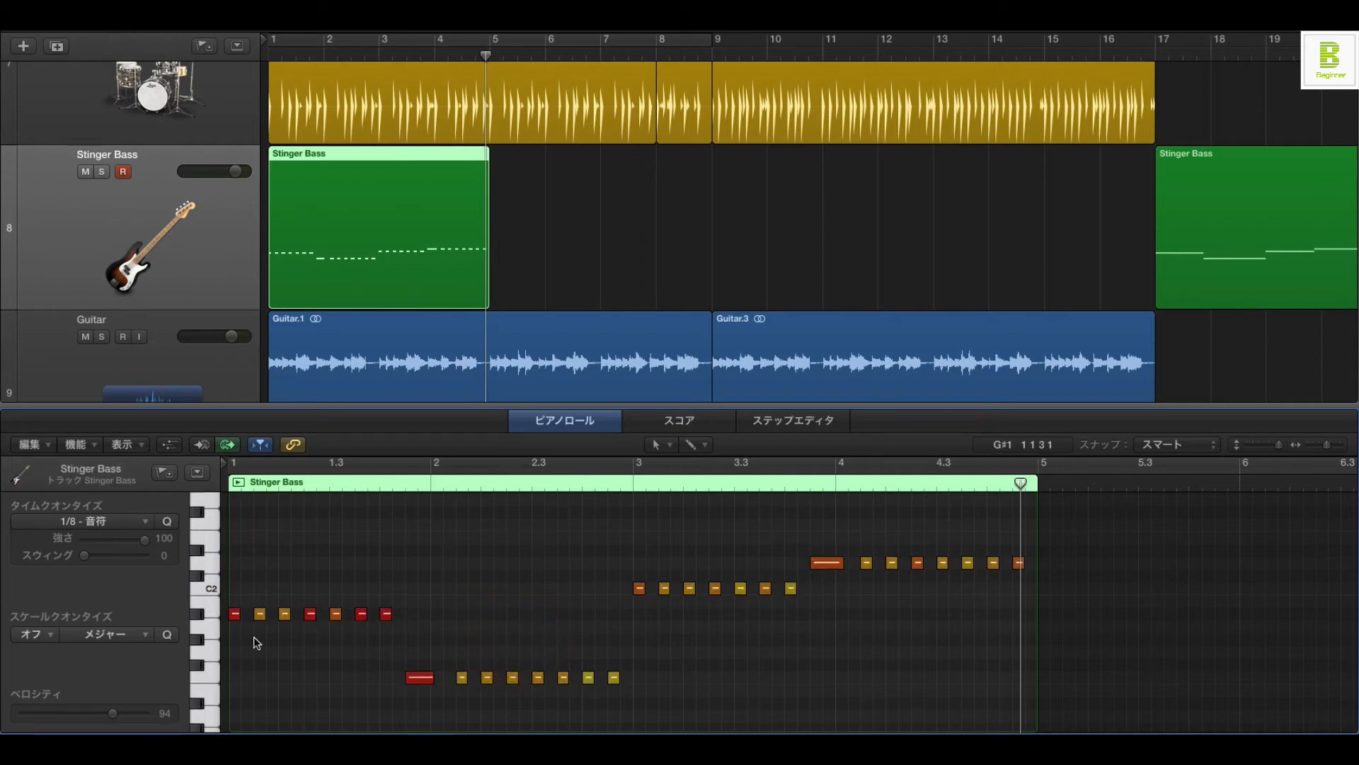
Step: Select the short on-beat notes across all four bars, leaving out the two long ones, and lengthen them together
drag(252, 602, 252, 600)
click(305, 650)
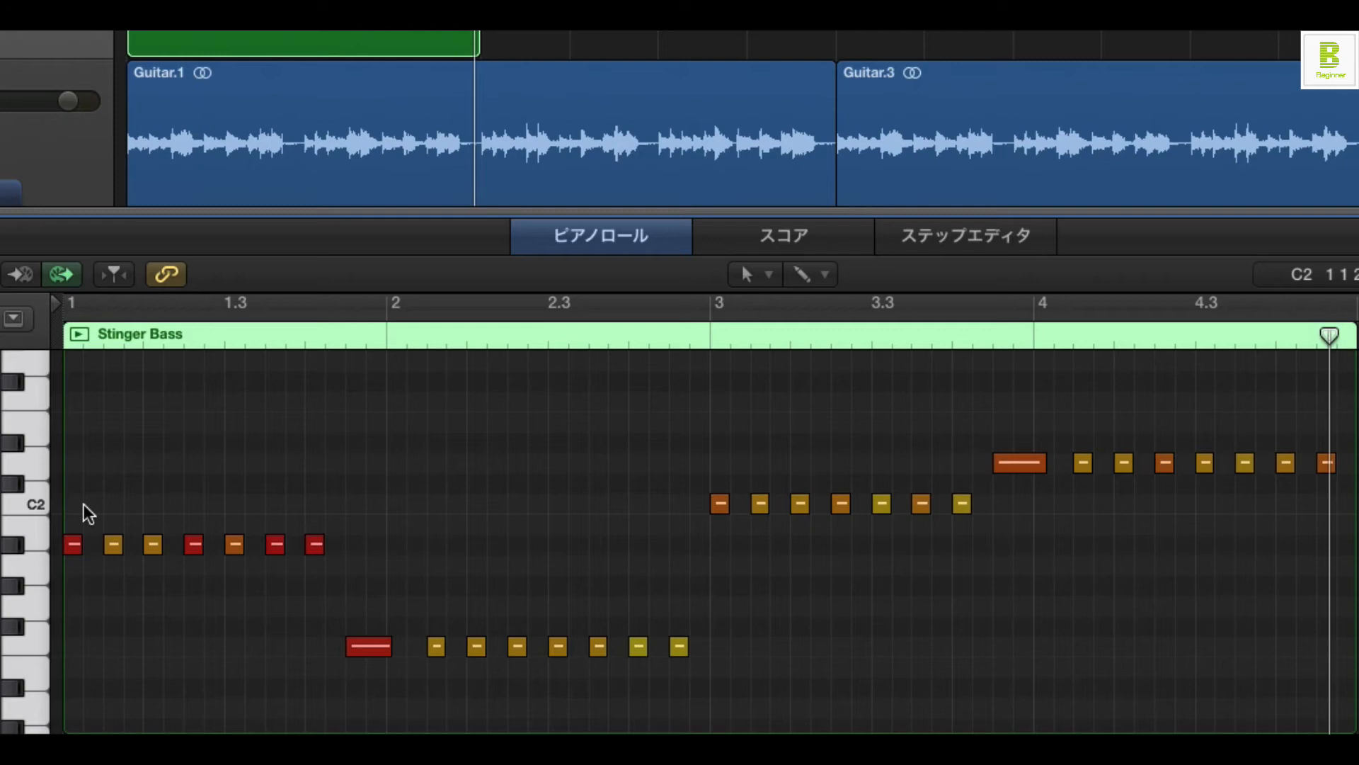
click(73, 549)
shift+click(154, 549)
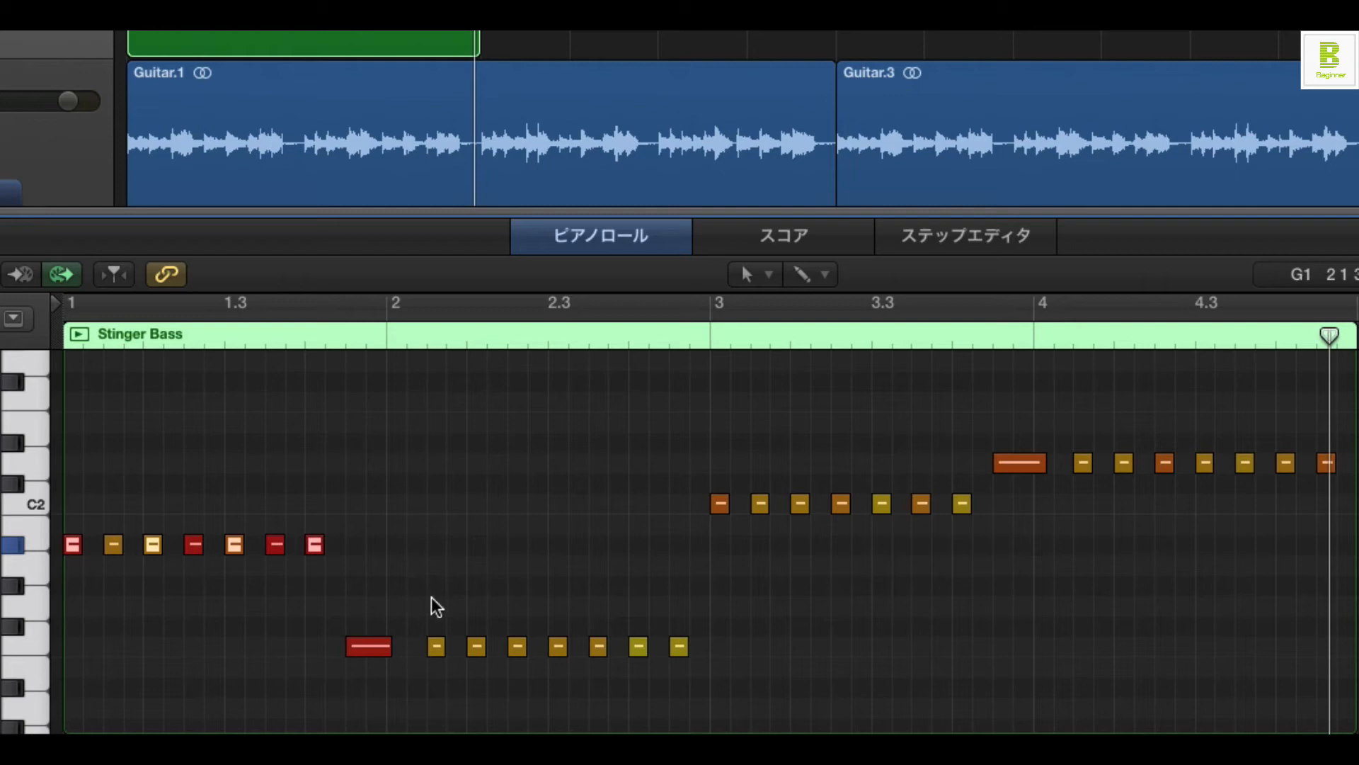
shift+click(470, 648)
shift+click(559, 650)
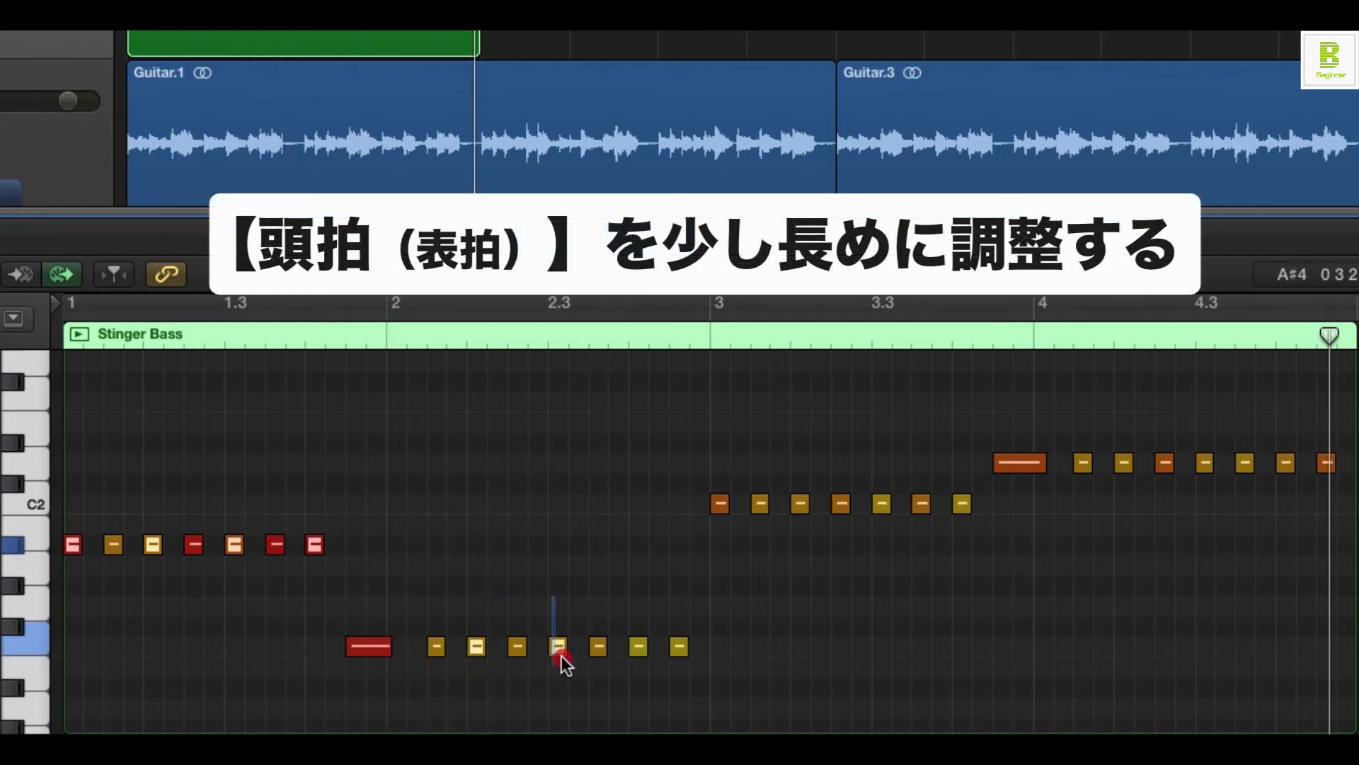
shift+click(637, 650)
shift+click(719, 504)
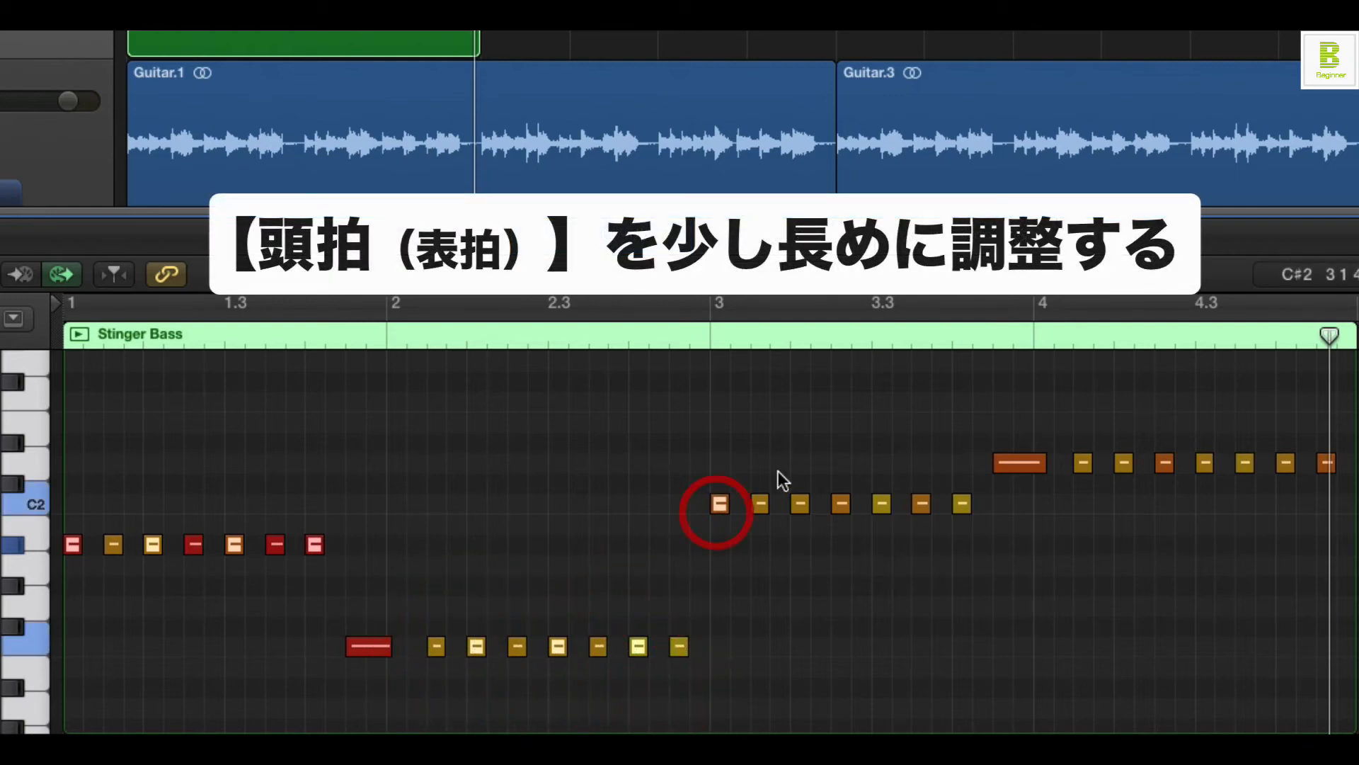
shift+click(882, 503)
shift+click(961, 504)
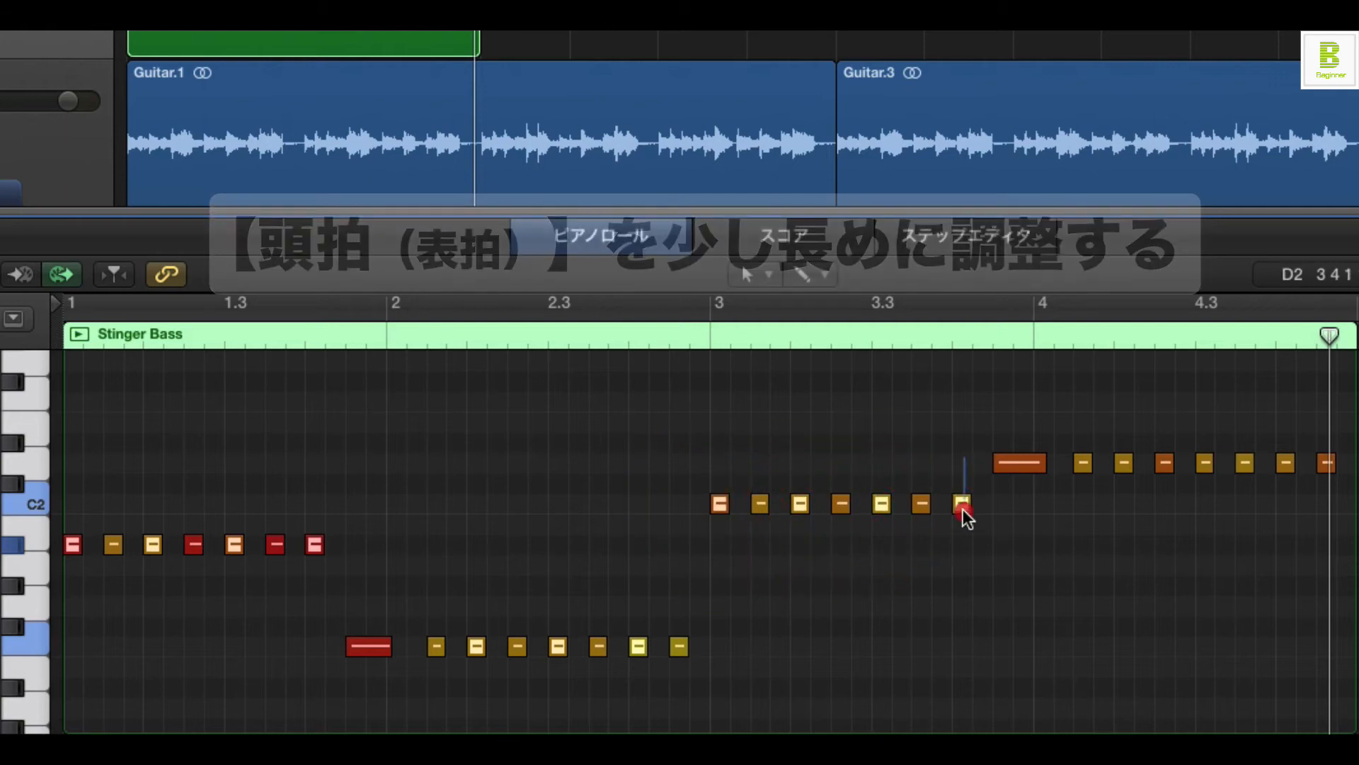
shift+click(1124, 463)
shift+click(1204, 463)
shift+click(1285, 463)
drag(1293, 463, 1300, 461)
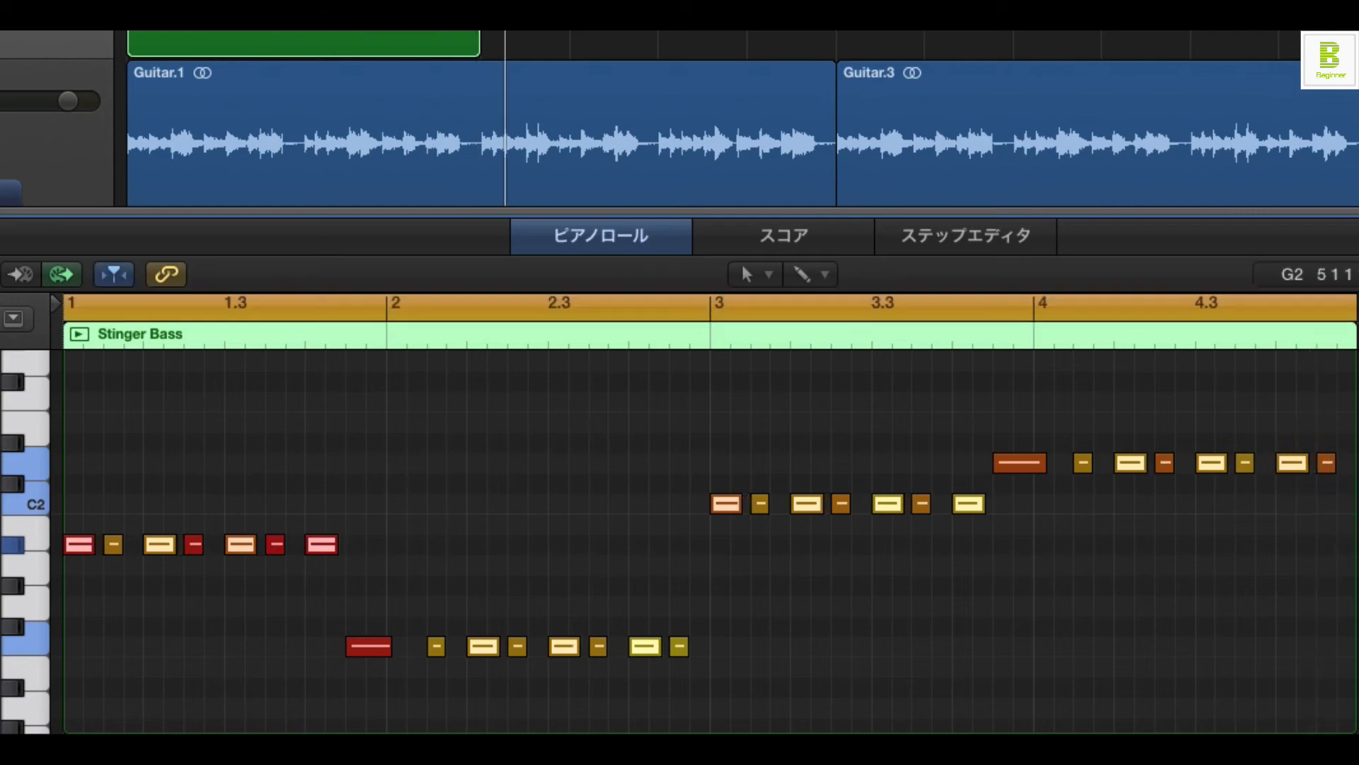
Step: Play the bass line from bar 1 to hear the lengthened on-beat notes
key(space)
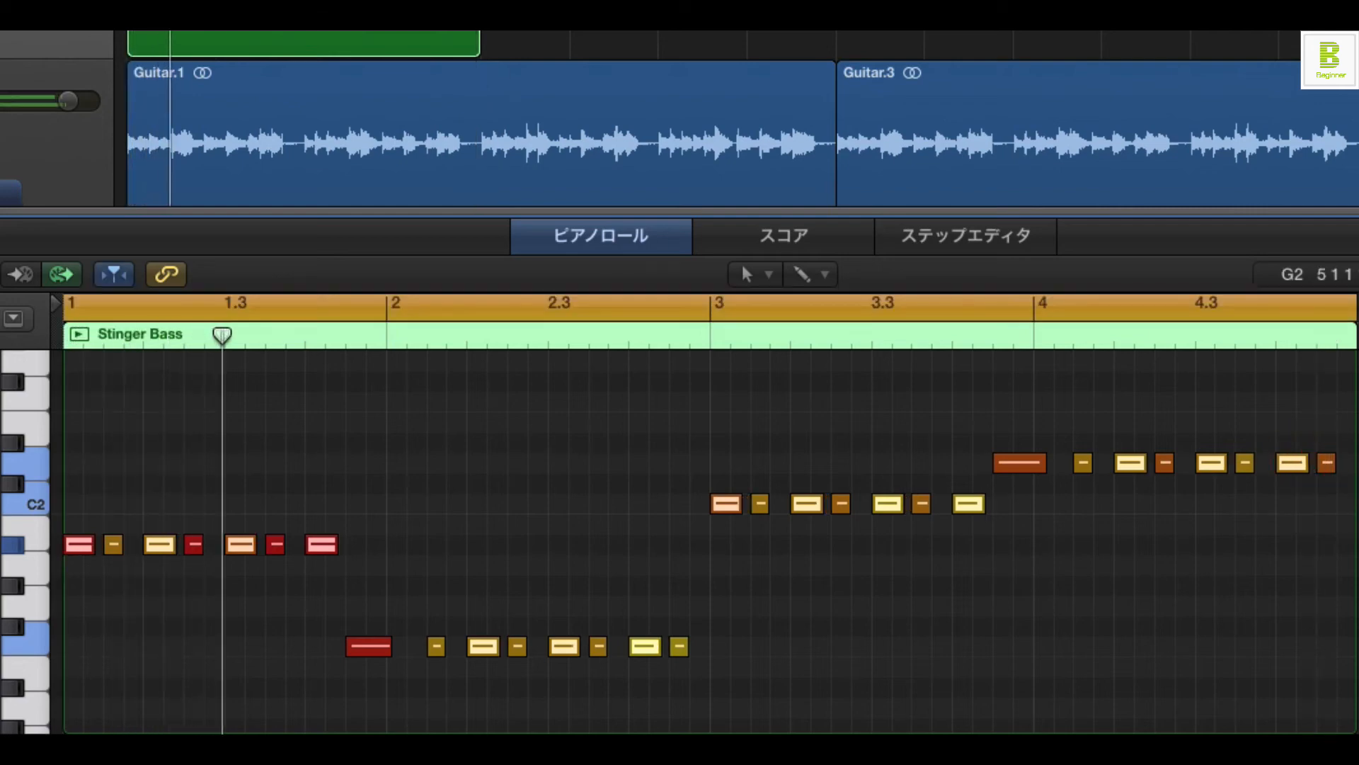
mouse_move(1131, 461)
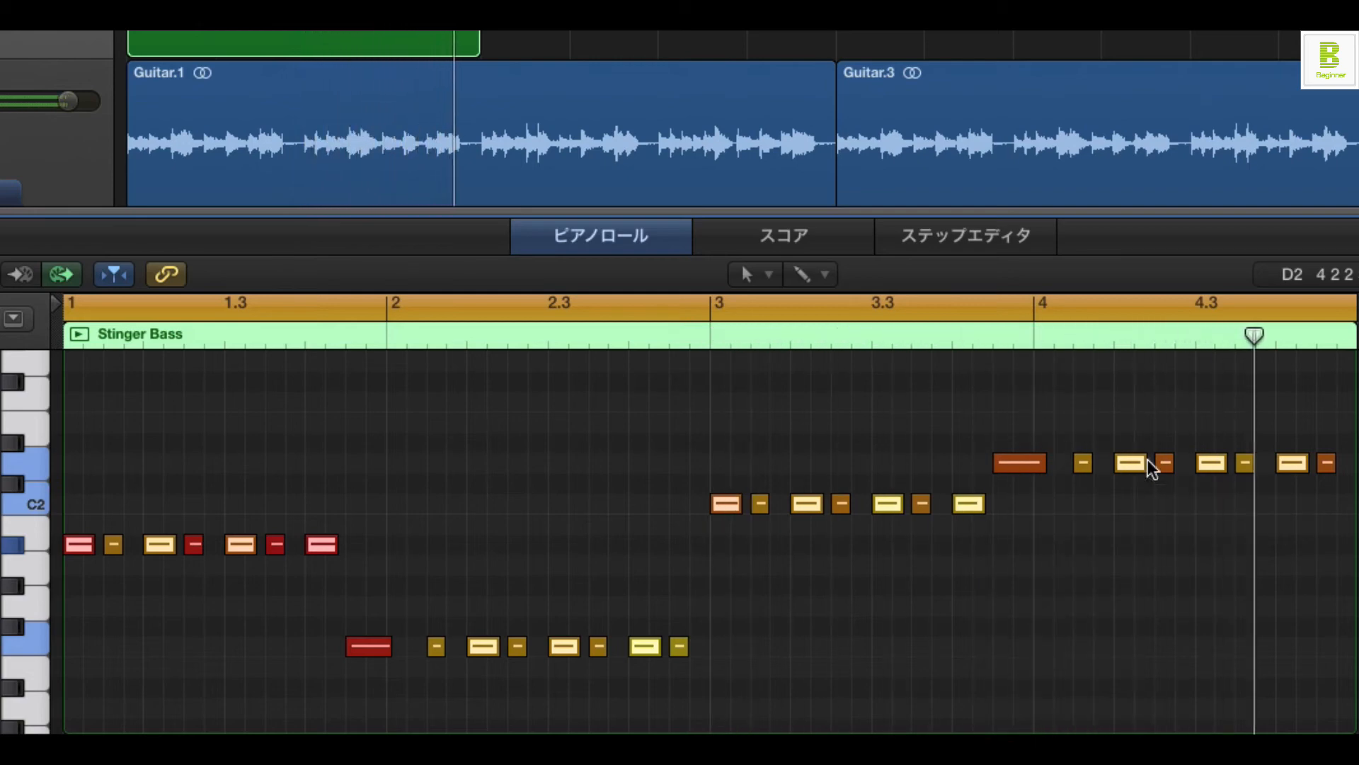
key(space)
Step: Shorten the selected on-beat notes slightly to a length of 0 0 1 80 and play the bass line from bar 1
click(1143, 464)
drag(1143, 464, 1138, 464)
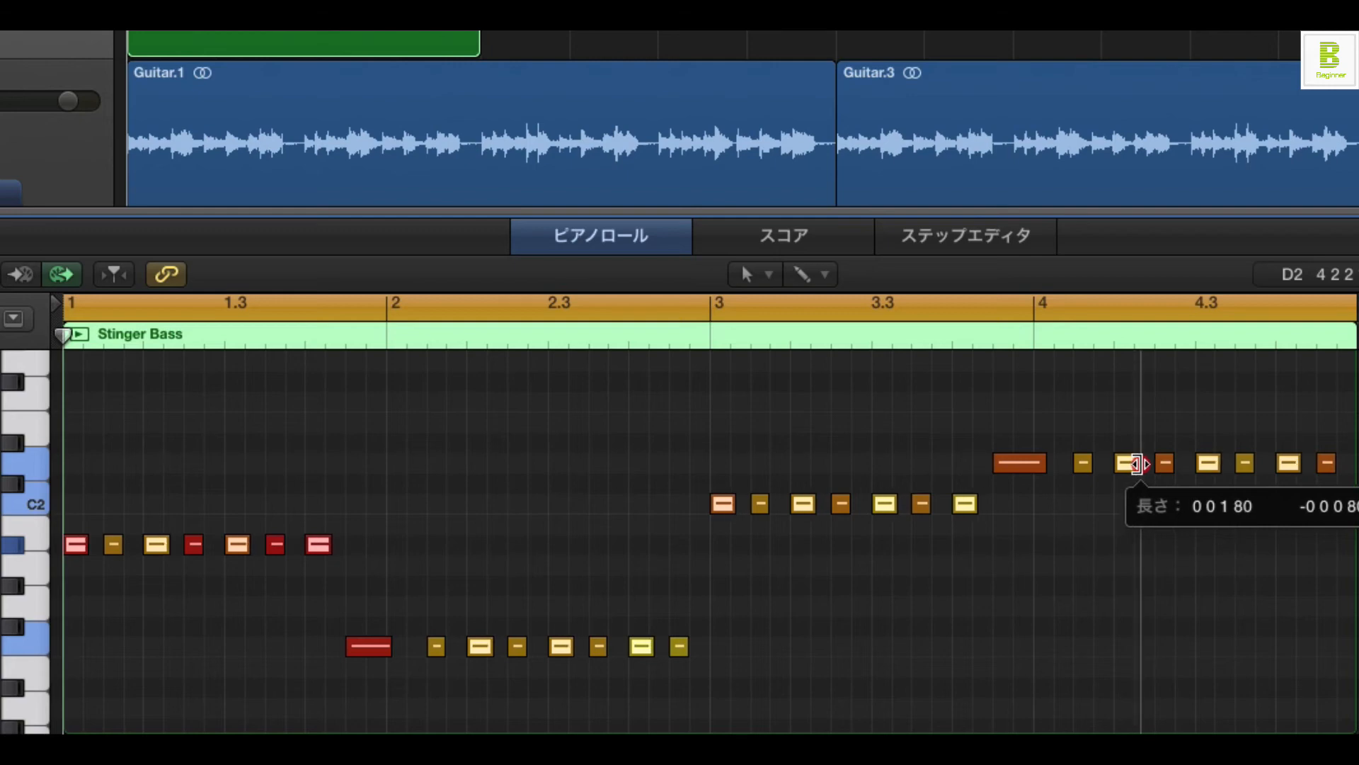
key(space)
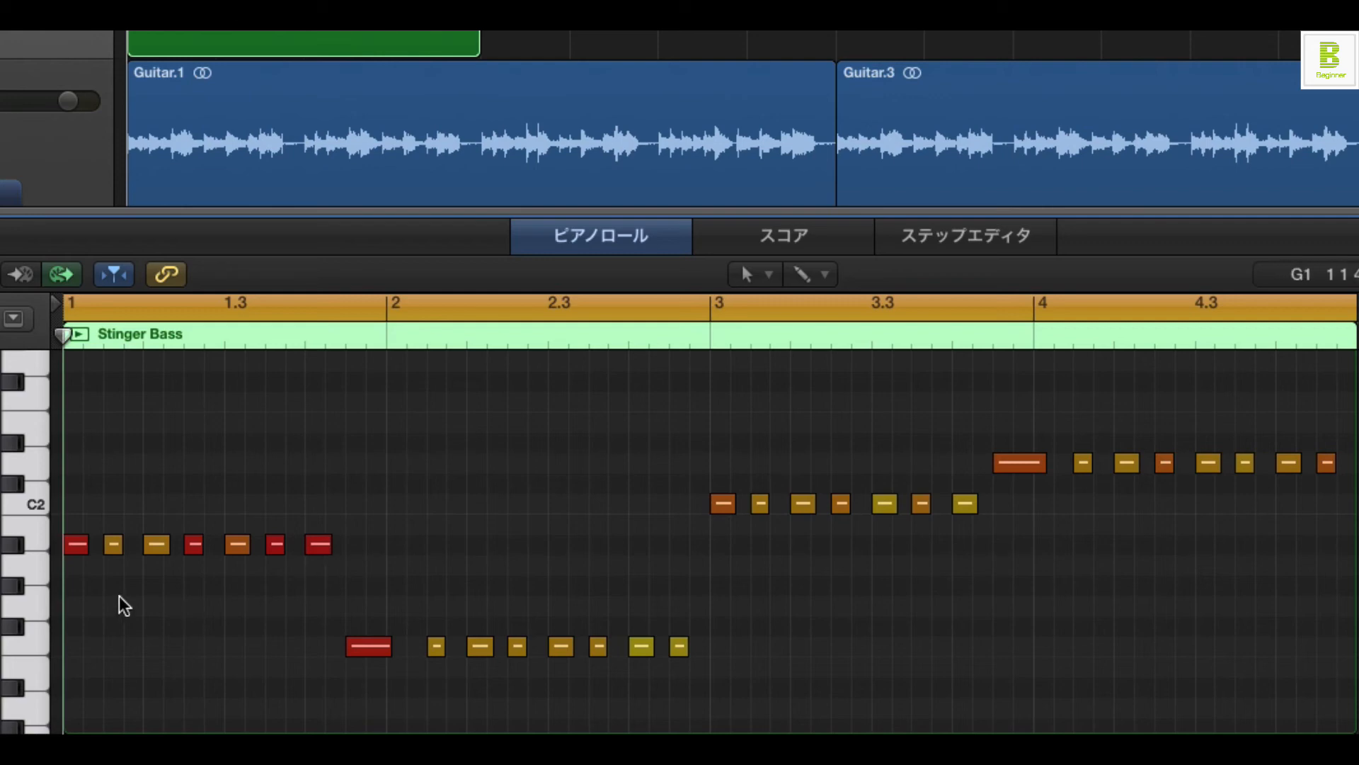
Step: Select all the short off-beat eighth notes across the four bars and raise them together by one octave
click(114, 545)
shift+click(193, 545)
shift+click(274, 545)
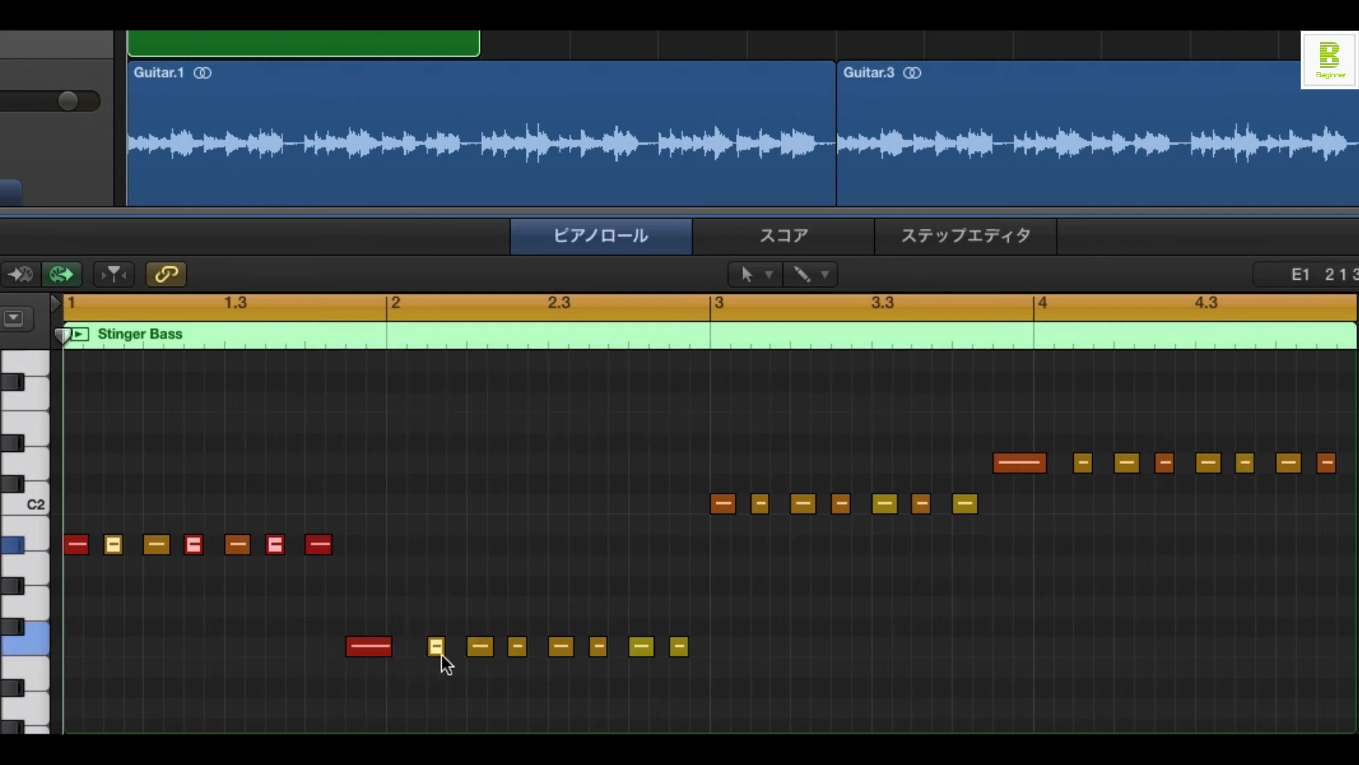
shift+click(1244, 465)
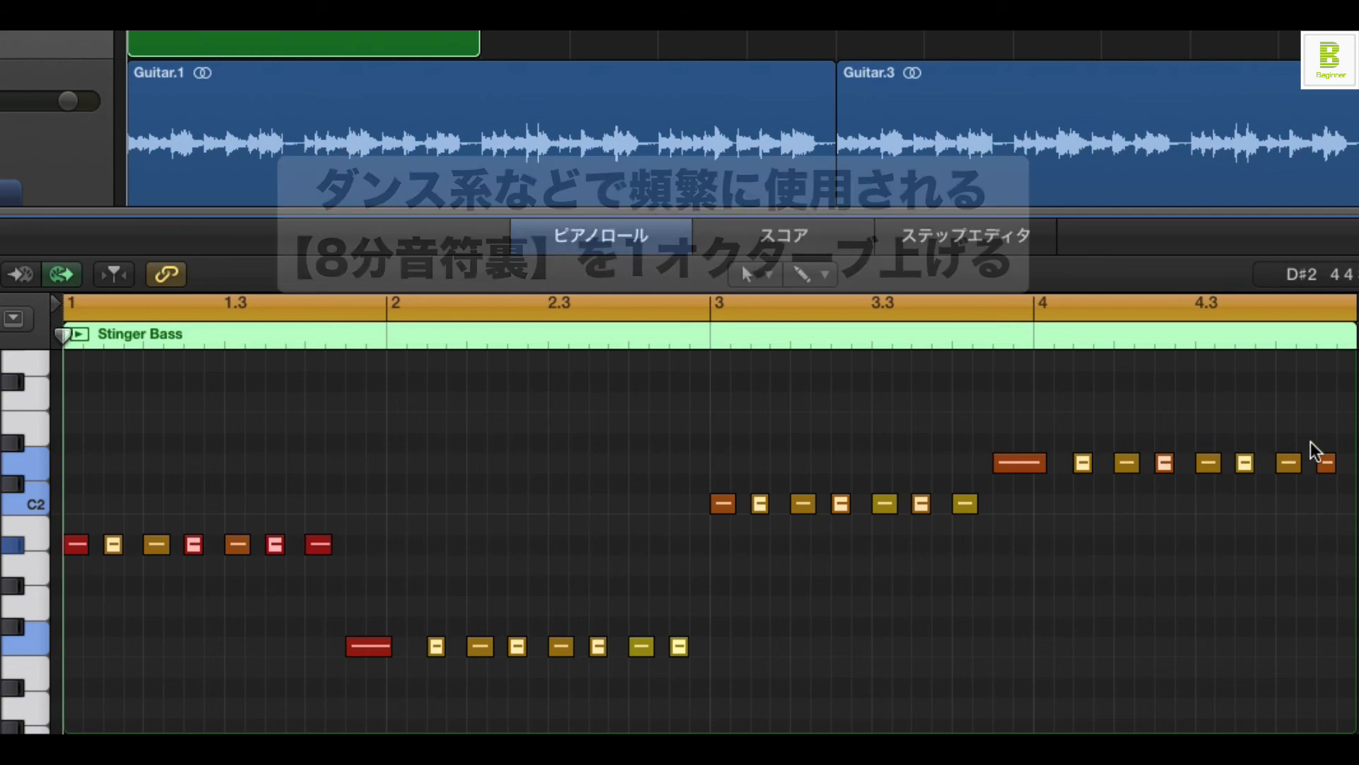
shift+click(1329, 467)
scroll(397, 547, up, 2)
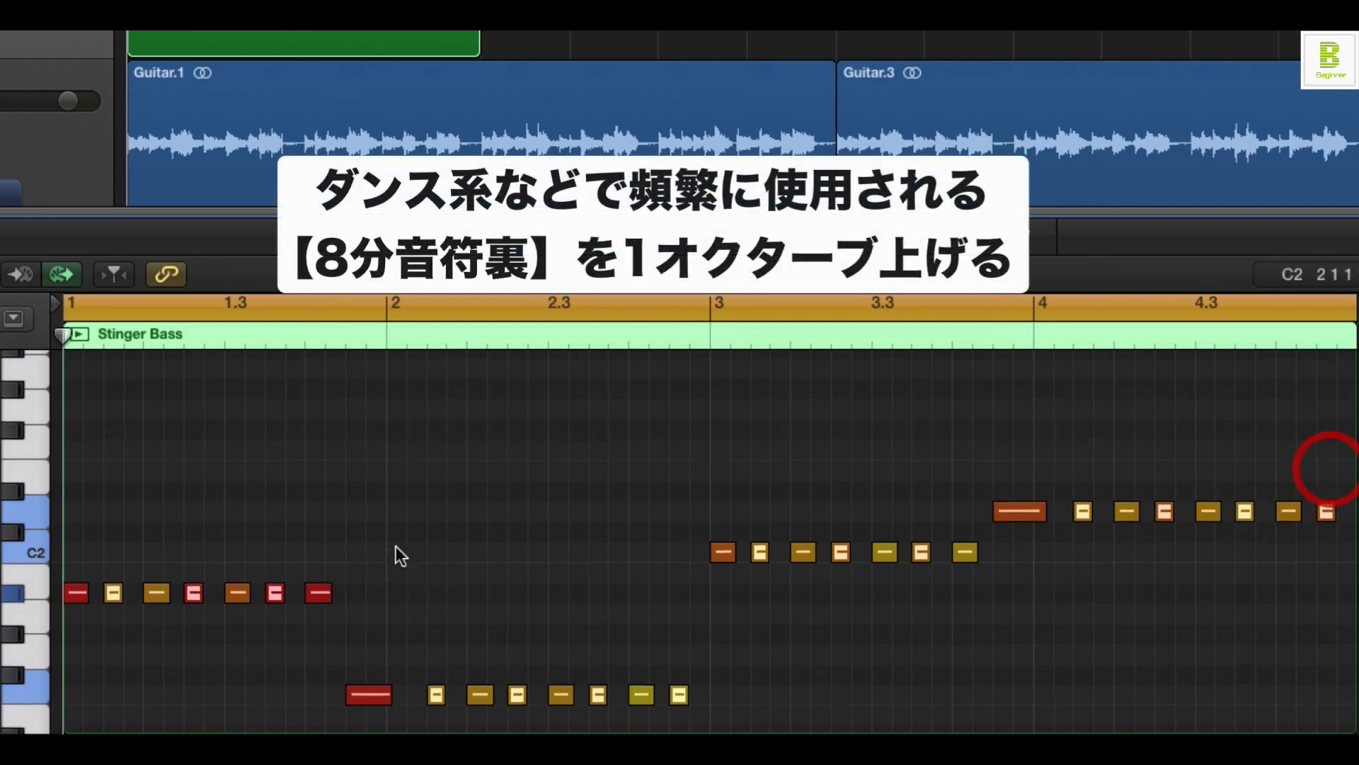
scroll(396, 546, up, 1)
drag(108, 601, 109, 356)
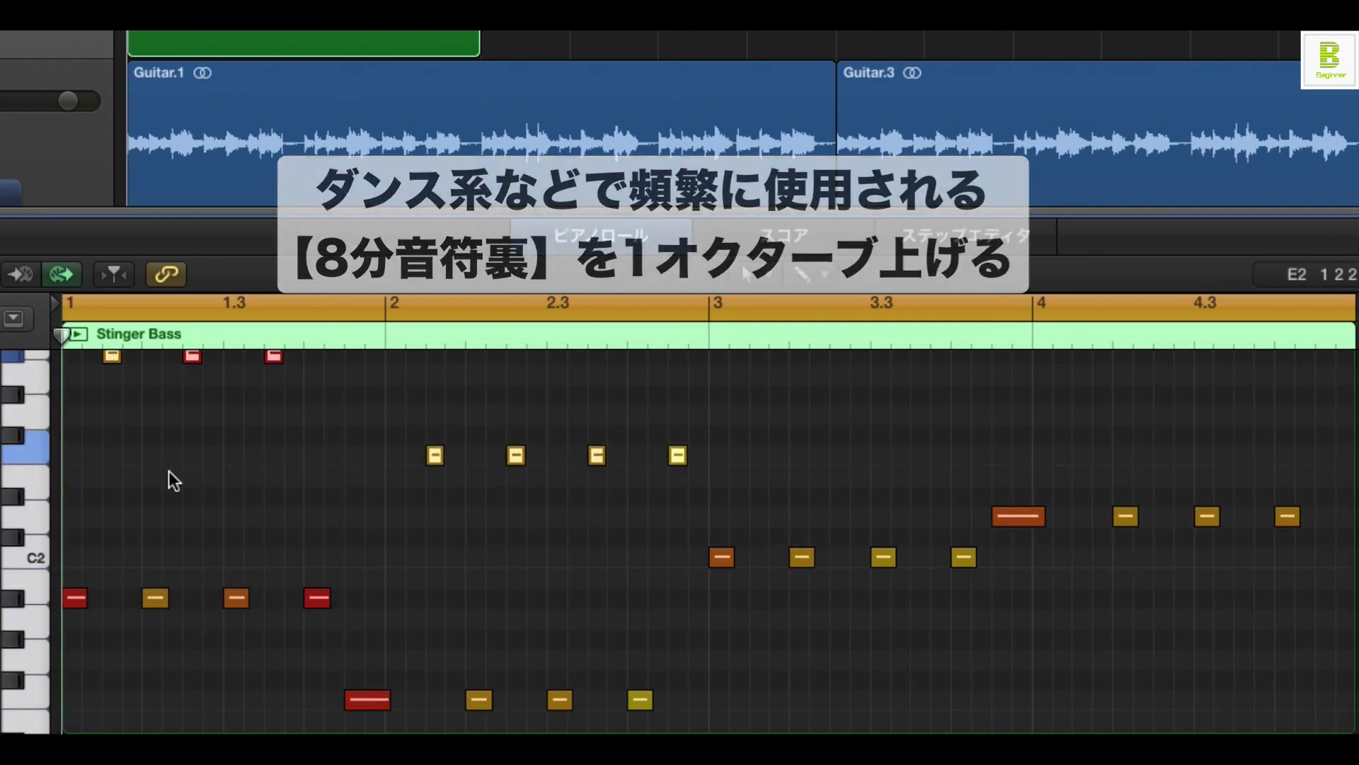
Step: Play the bass line from bar 1 and look over the low on-beat and raised off-beat notes in the piano roll
key(space)
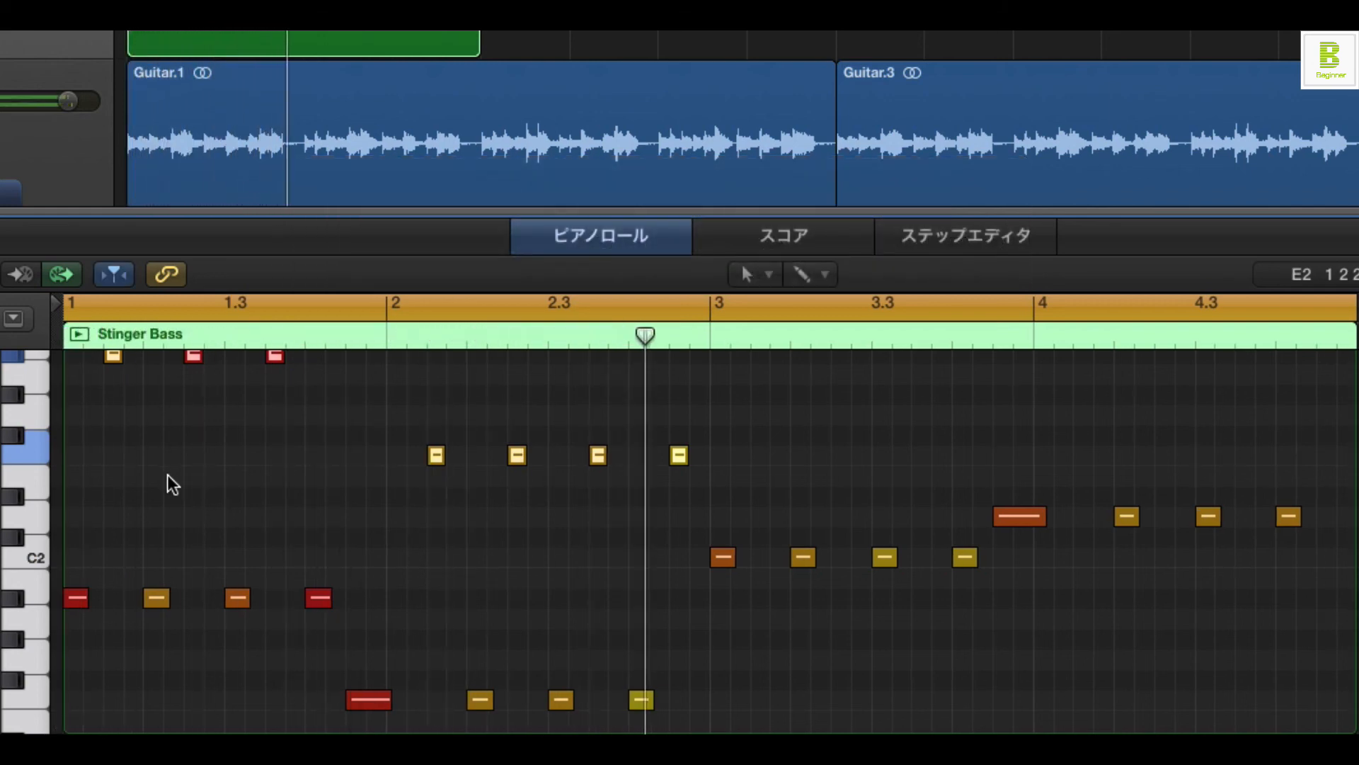
scroll(430, 610, right, 3)
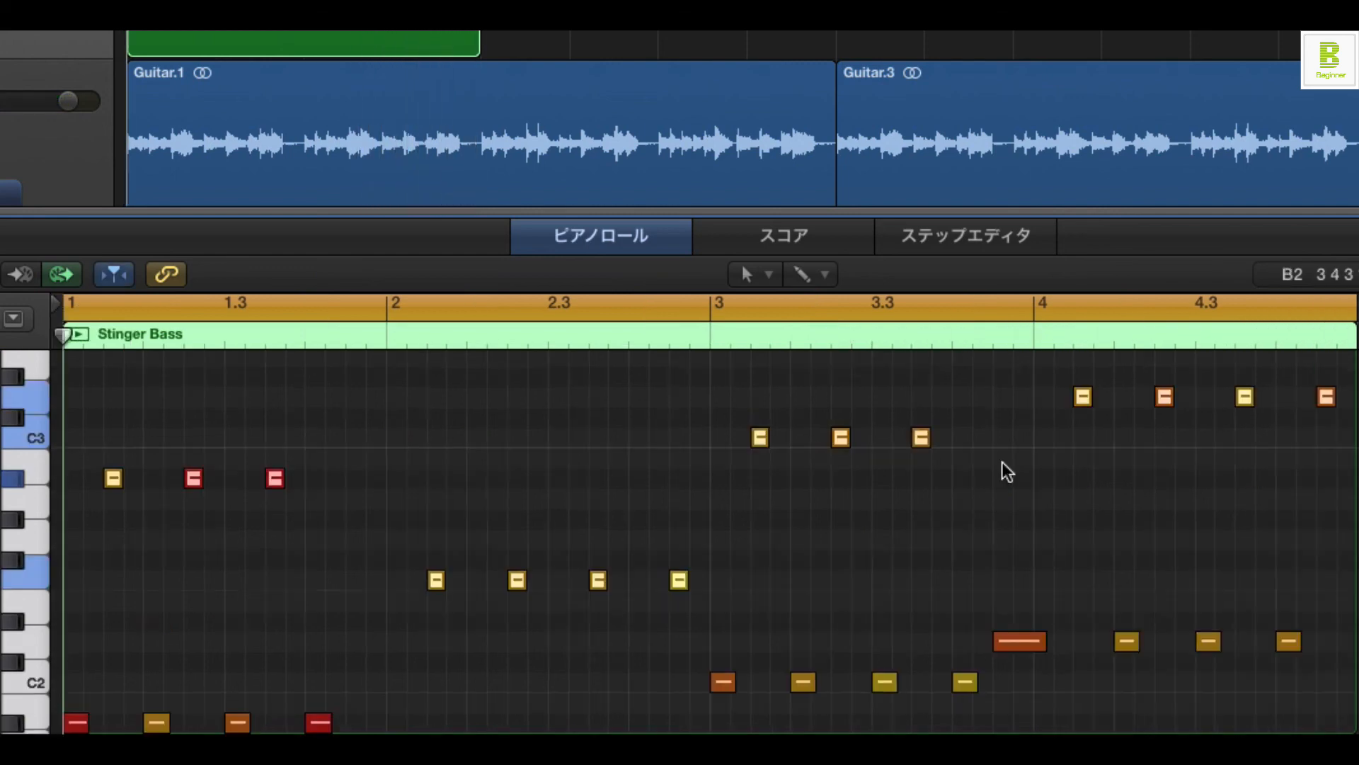
scroll(1001, 462, down, 1)
scroll(1001, 457, up, 3)
scroll(999, 431, down, 1)
scroll(1000, 433, down, 3)
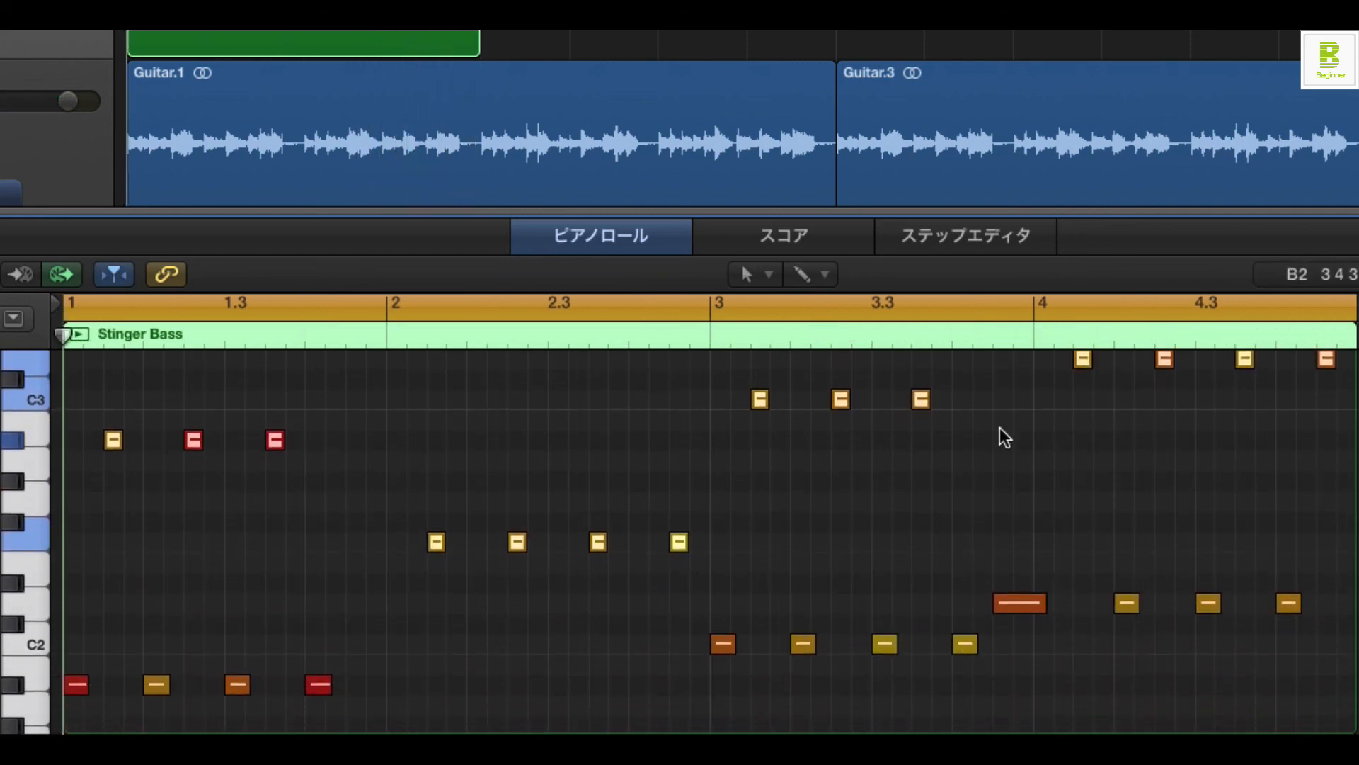
scroll(966, 460, down, 2)
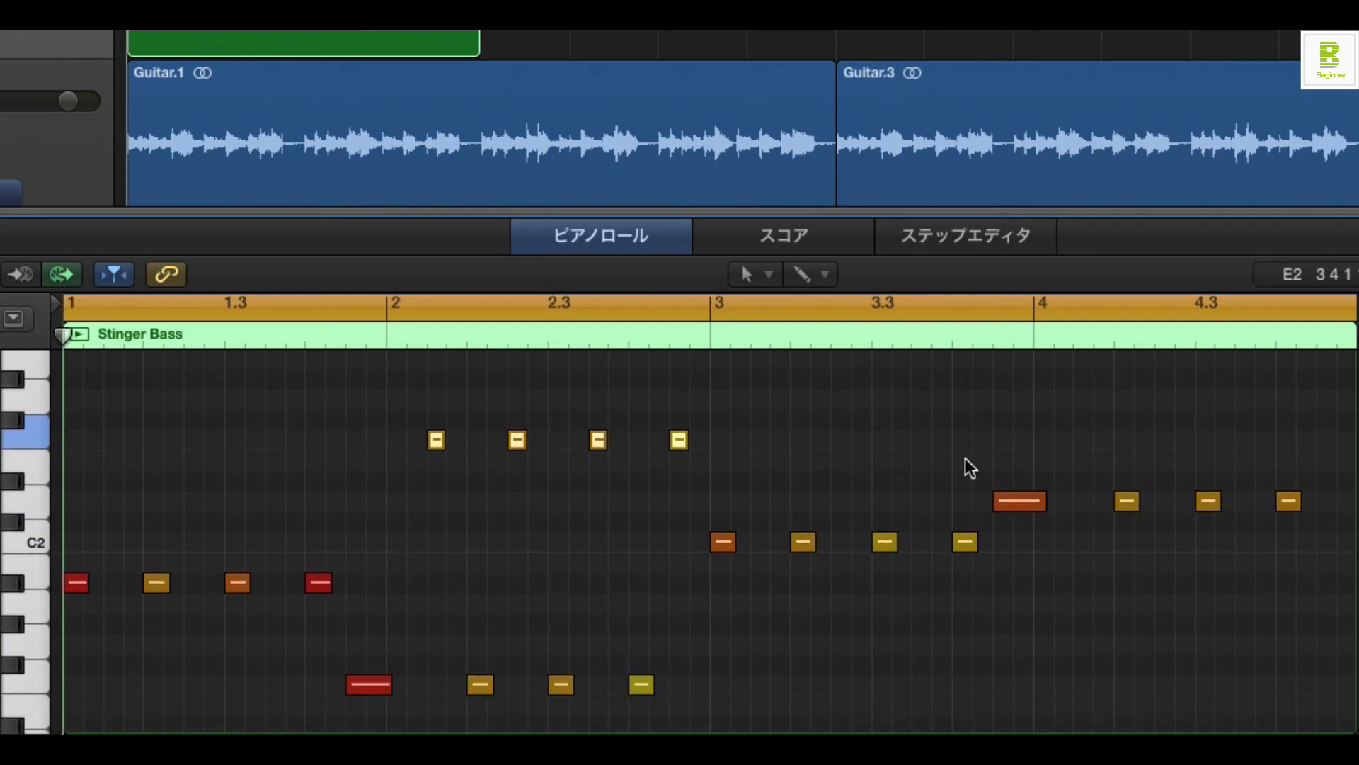
scroll(822, 465, up, 5)
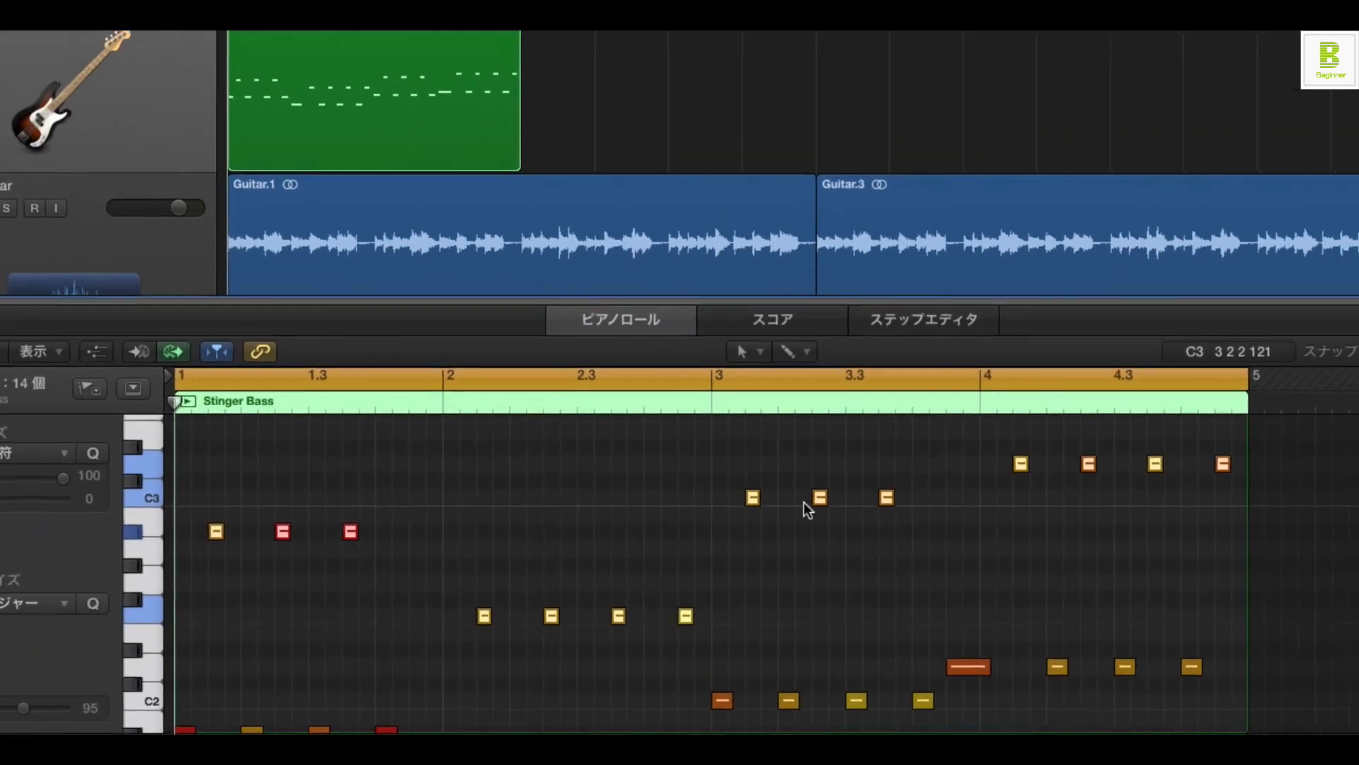